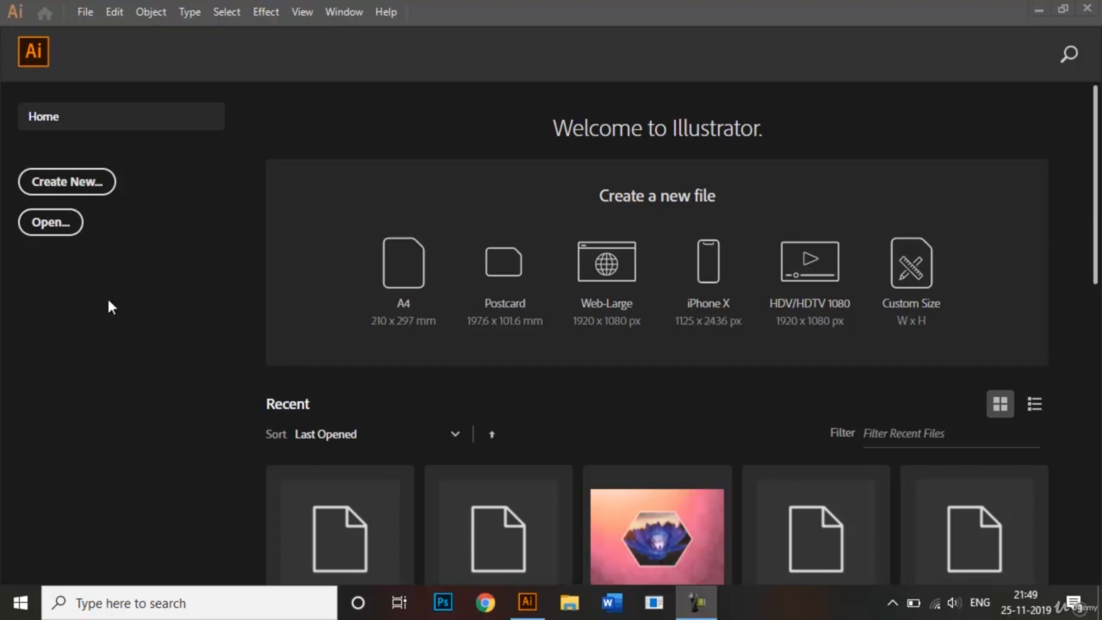
Create a new A4 document, 21 x 29.7 cm in portrait orientation, named "Shape Builder Tool".
left_click(93, 185)
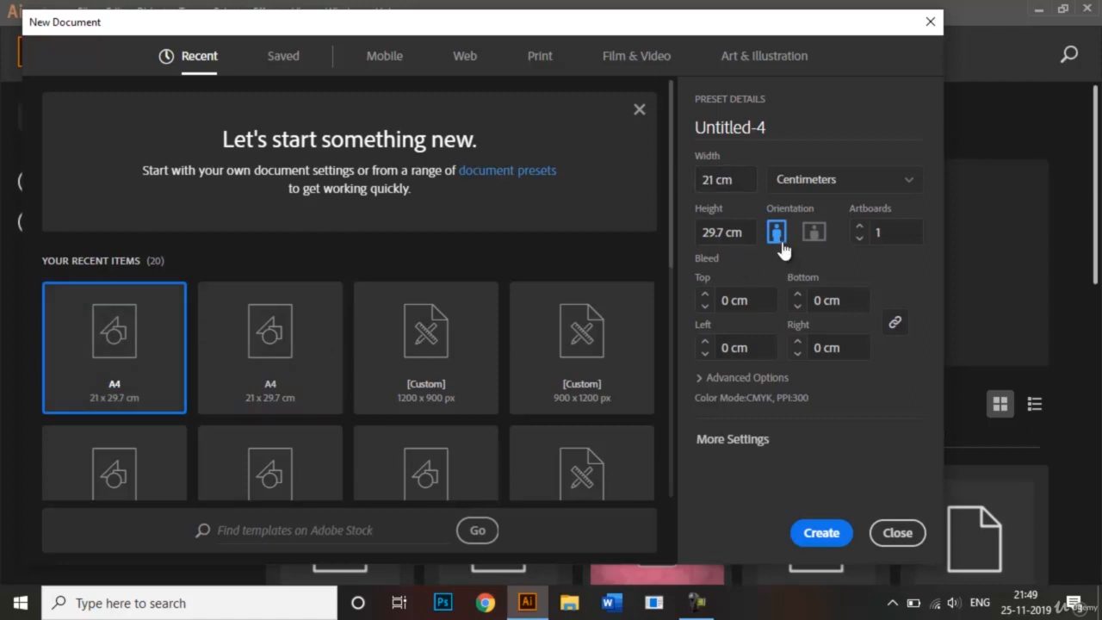
left_click(791, 130)
left_click_drag(791, 130, 683, 131)
key("BackSpace")
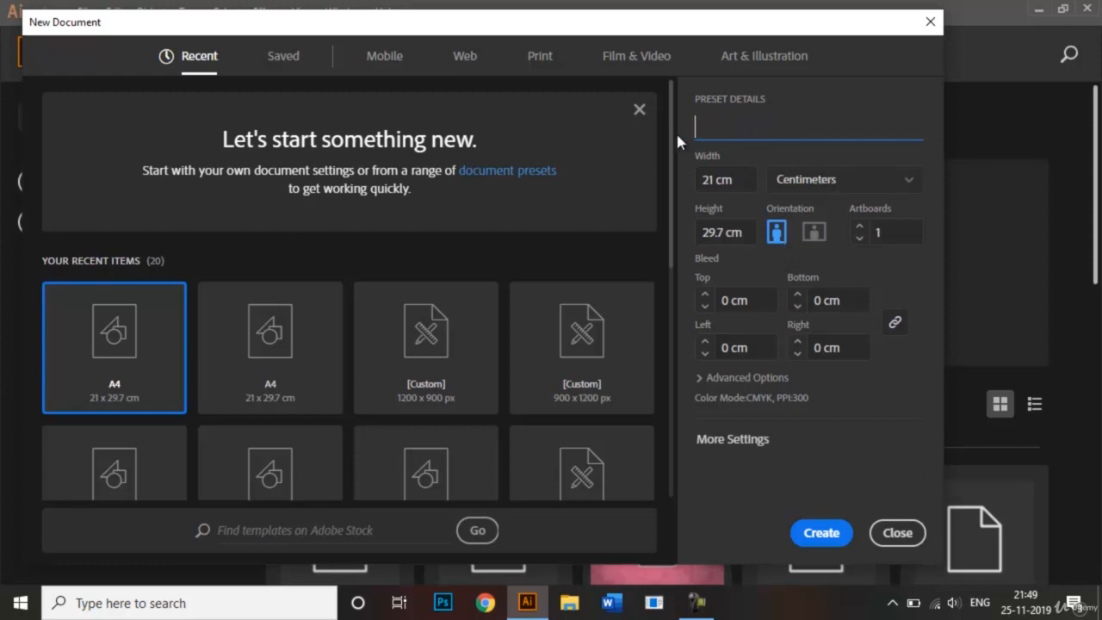
type("Shape Builder Too")
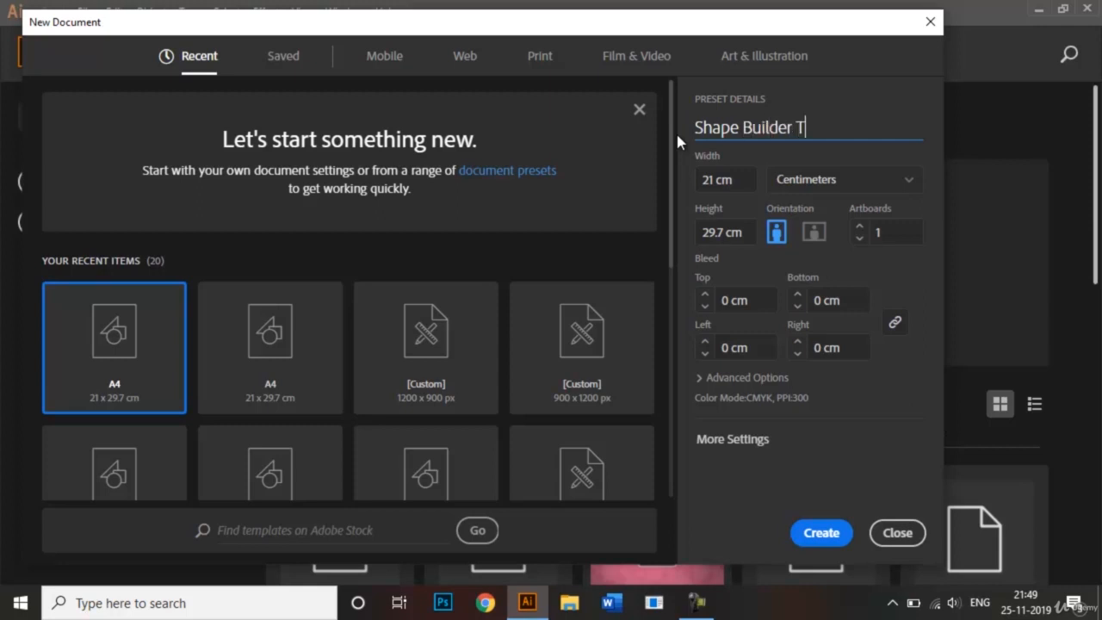
type("l")
left_click(827, 531)
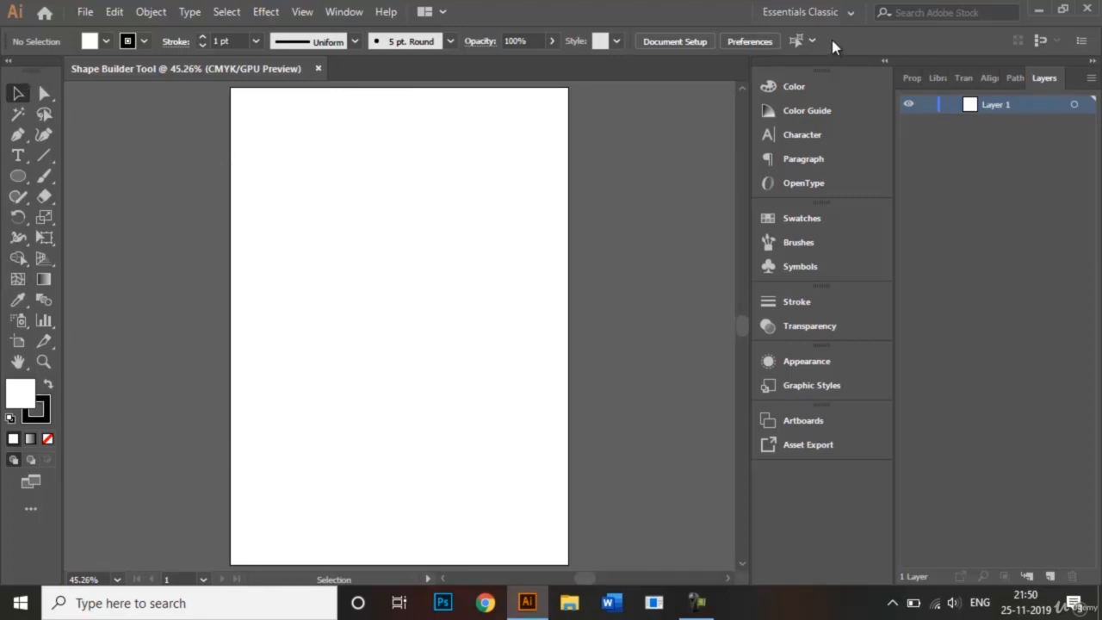
left_click(851, 13)
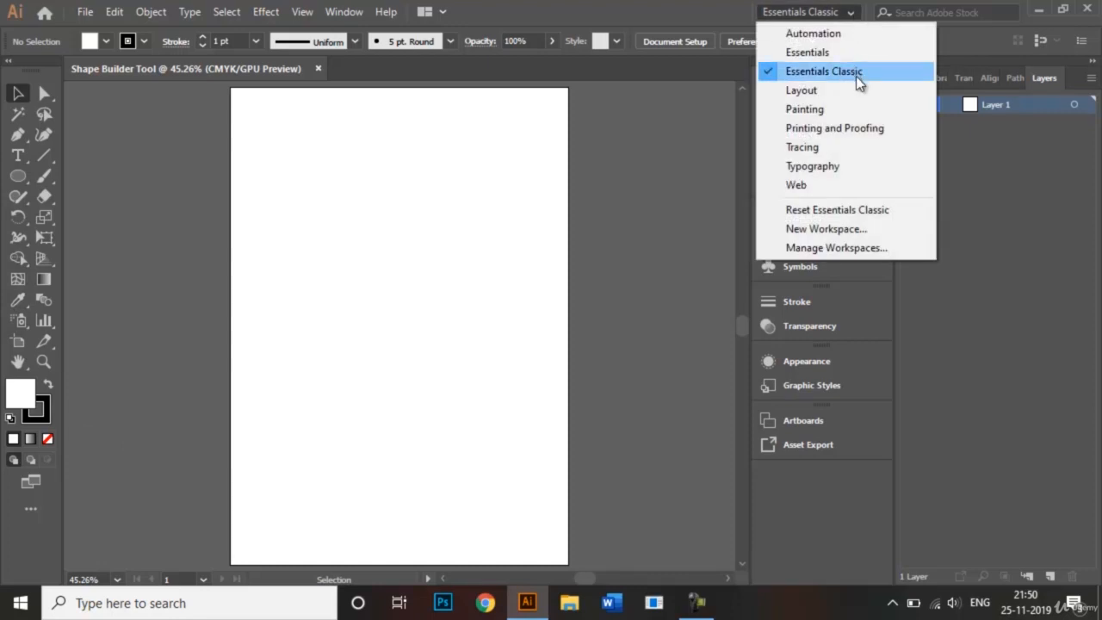
left_click(849, 14)
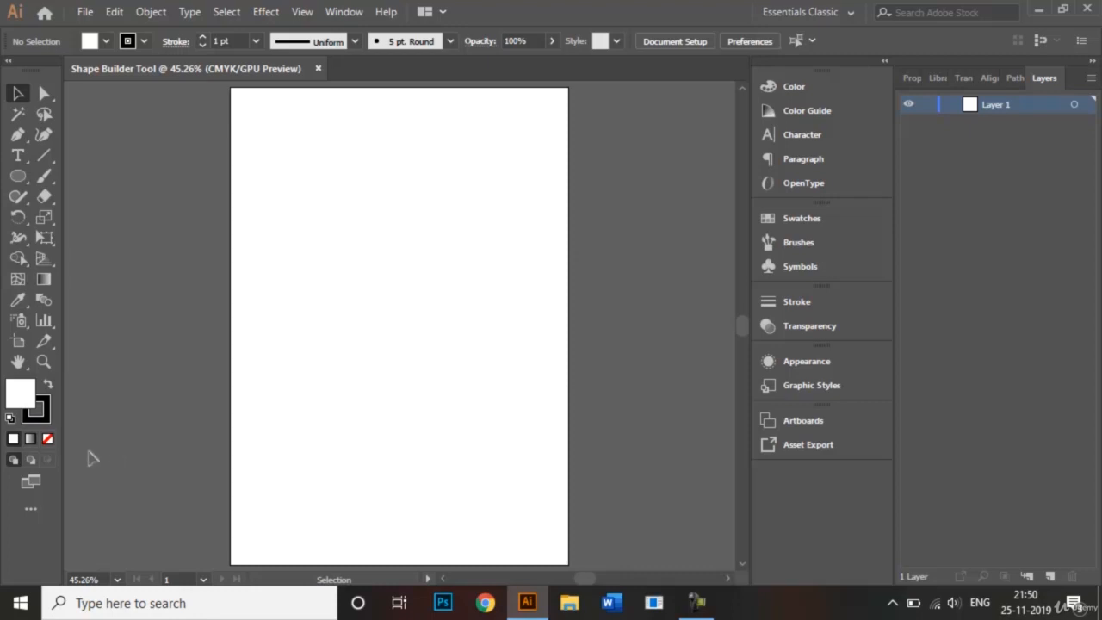
Set the fill to None and draw a circle with the Ellipse Tool in the upper-left area of the artboard.
left_click(52, 443)
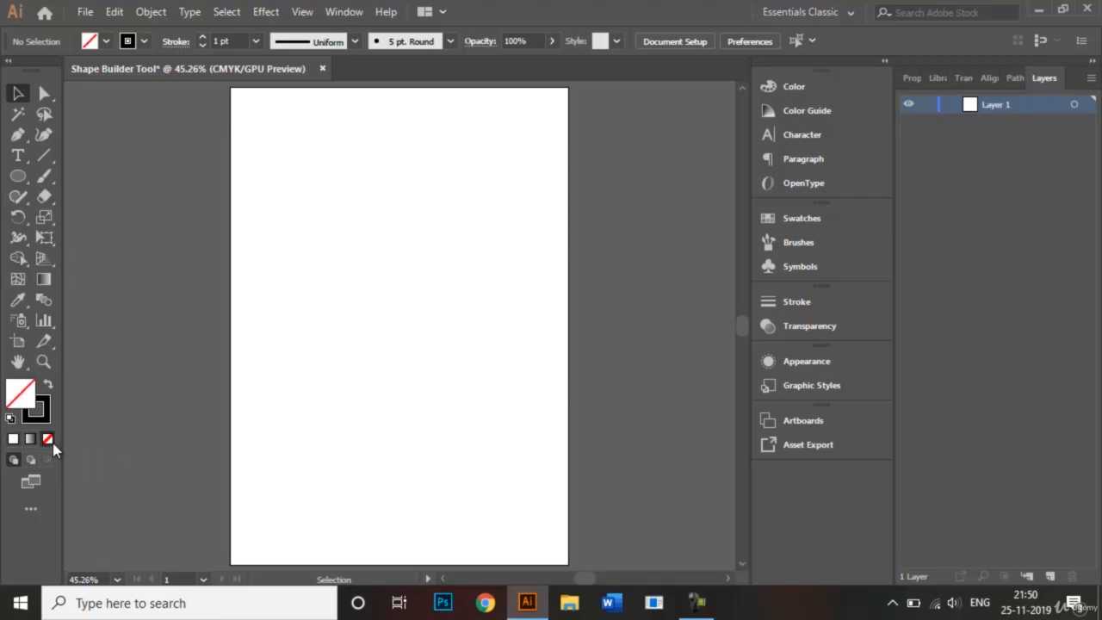
left_click(15, 179)
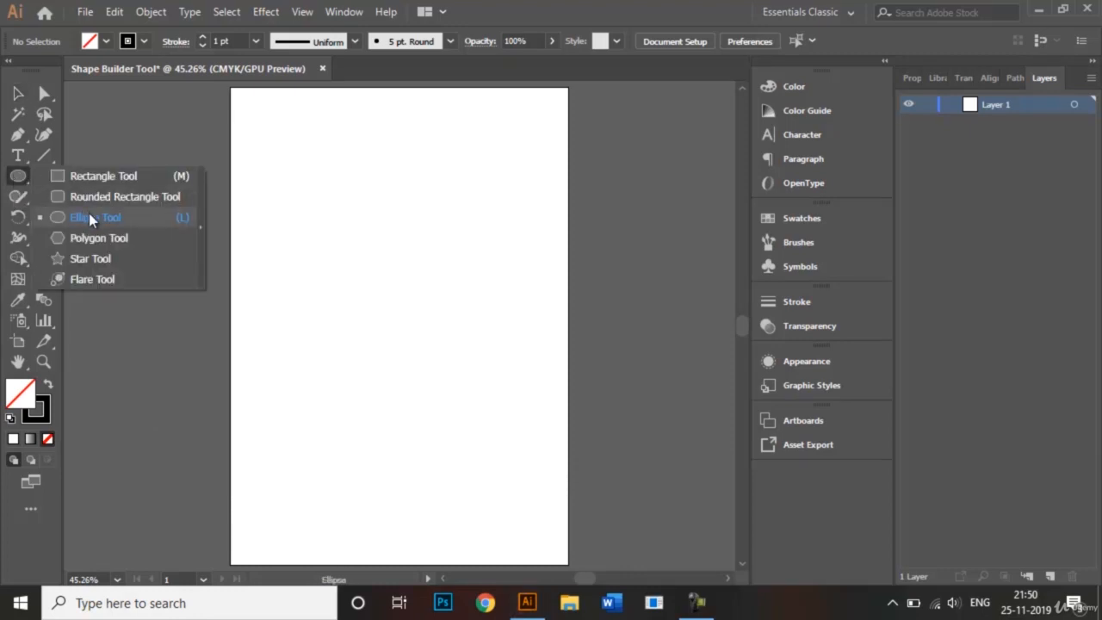
left_click(90, 222)
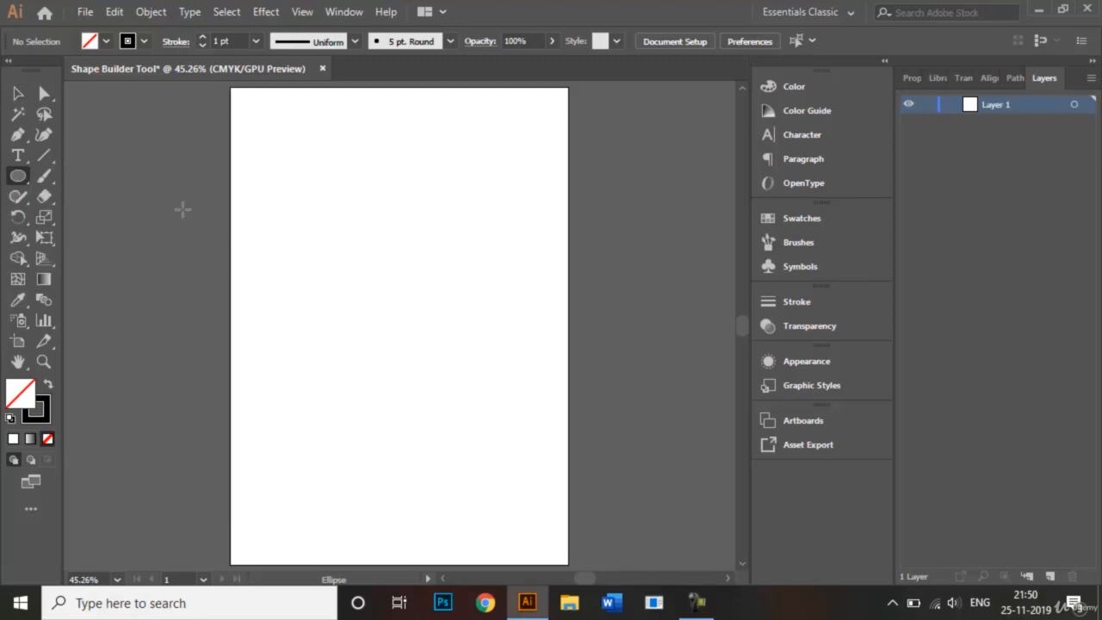
left_click_drag(290, 217, 390, 315)
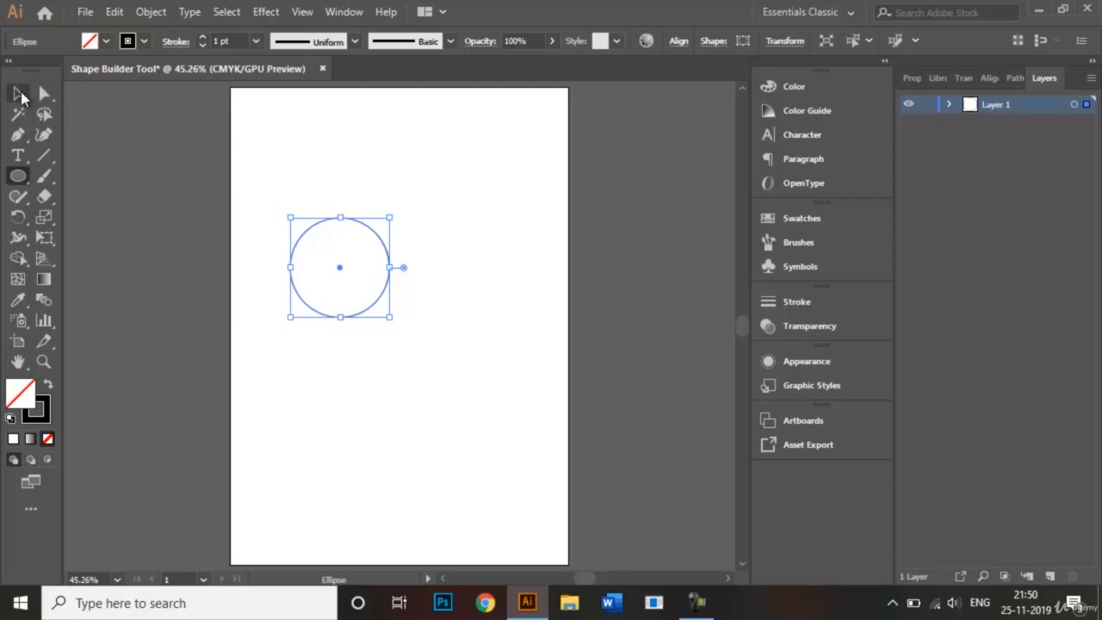
Duplicate the circle horizontally to its right so that the two circles partly overlap, and deselect.
left_click(19, 95)
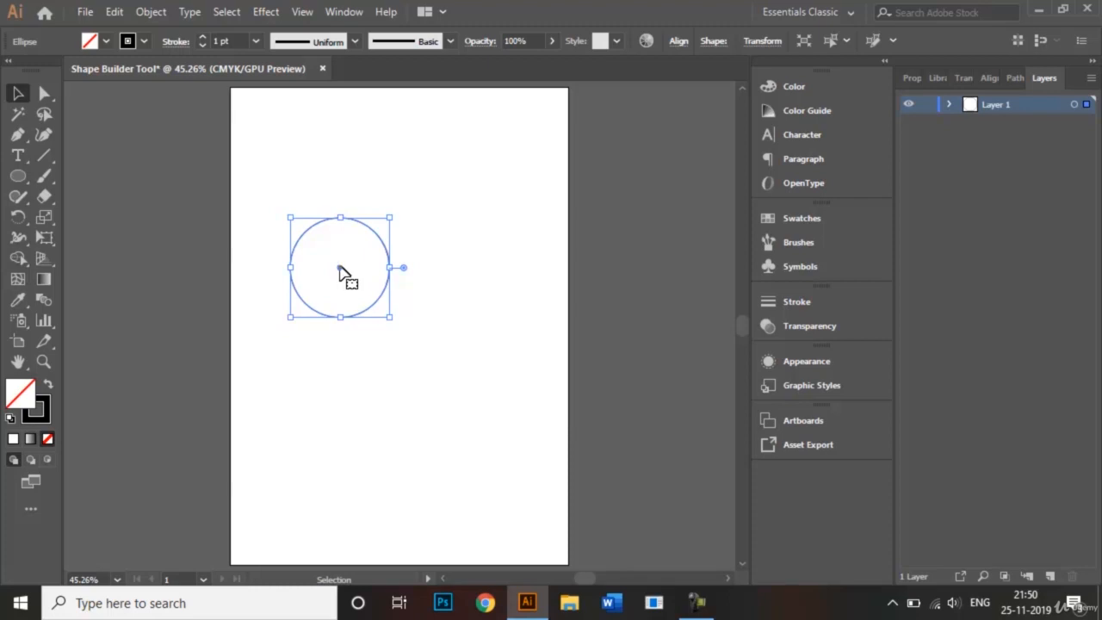
left_click_drag(339, 269, 417, 276)
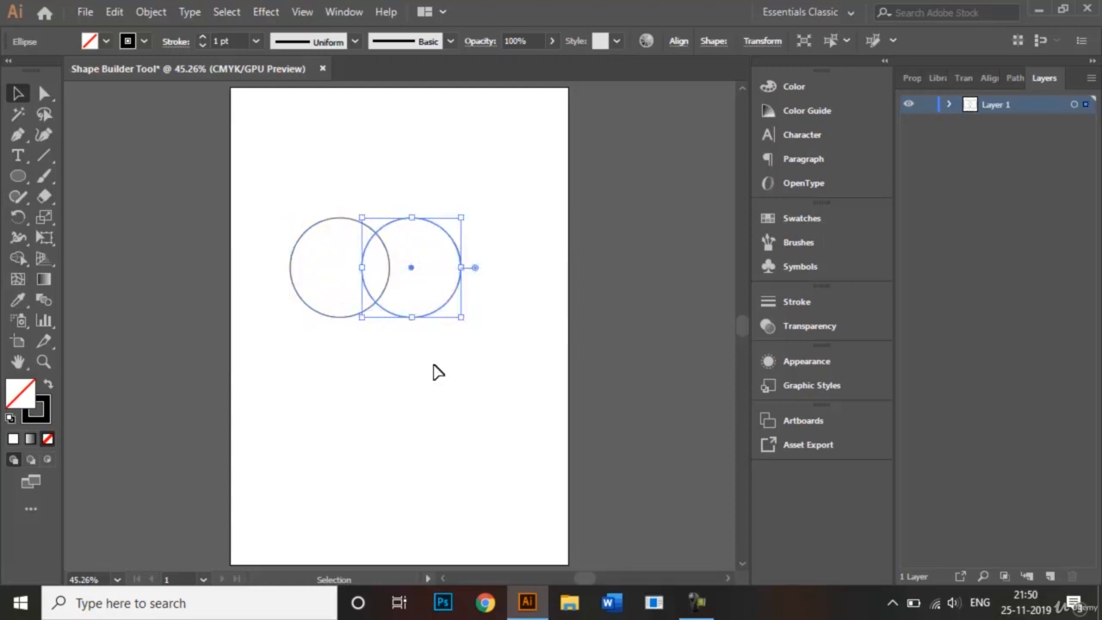
left_click(434, 372)
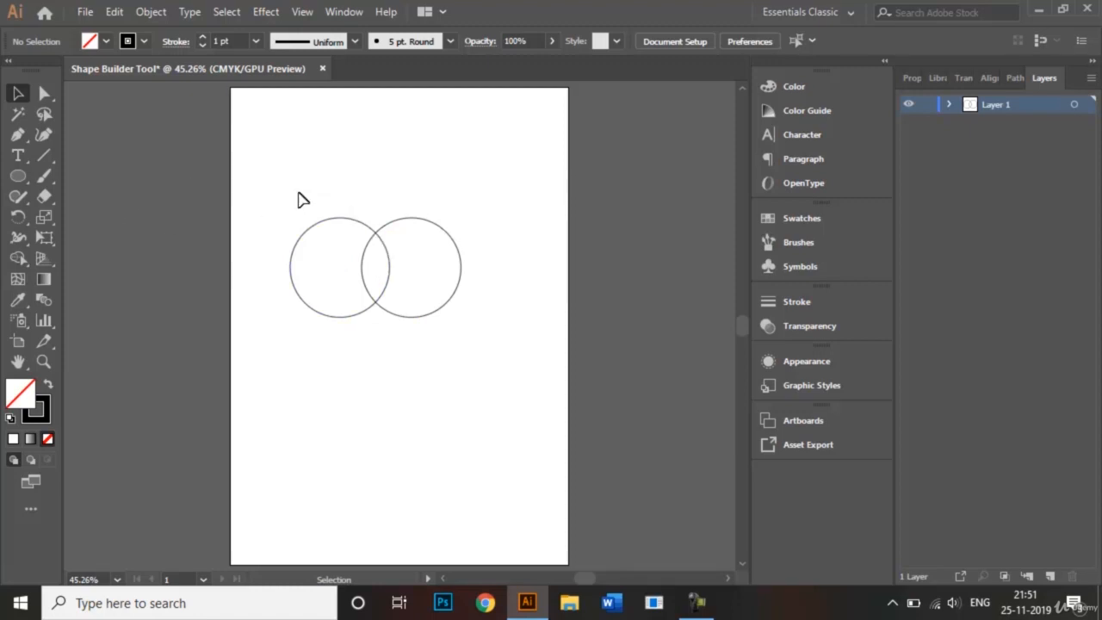
Select both circles and subtract their outer parts with the Shape Builder Tool, keeping only the lens-shaped overlap.
left_click_drag(282, 194, 476, 351)
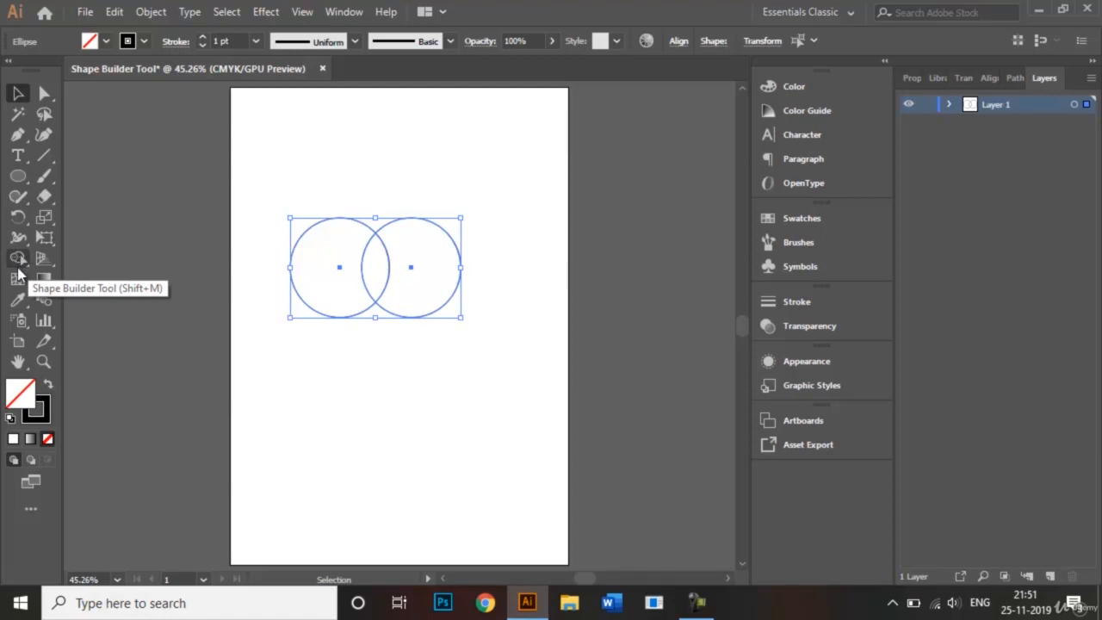
left_click(18, 261)
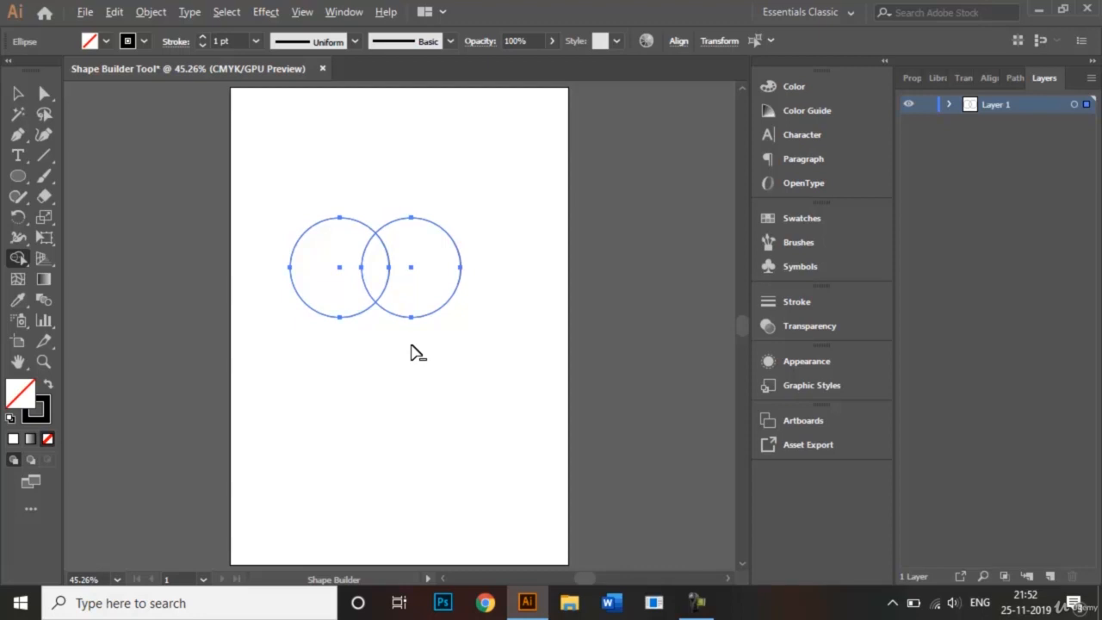
mouse_move(414, 342)
left_mouse_down()
mouse_move(421, 273)
mouse_move(403, 183)
left_mouse_up()
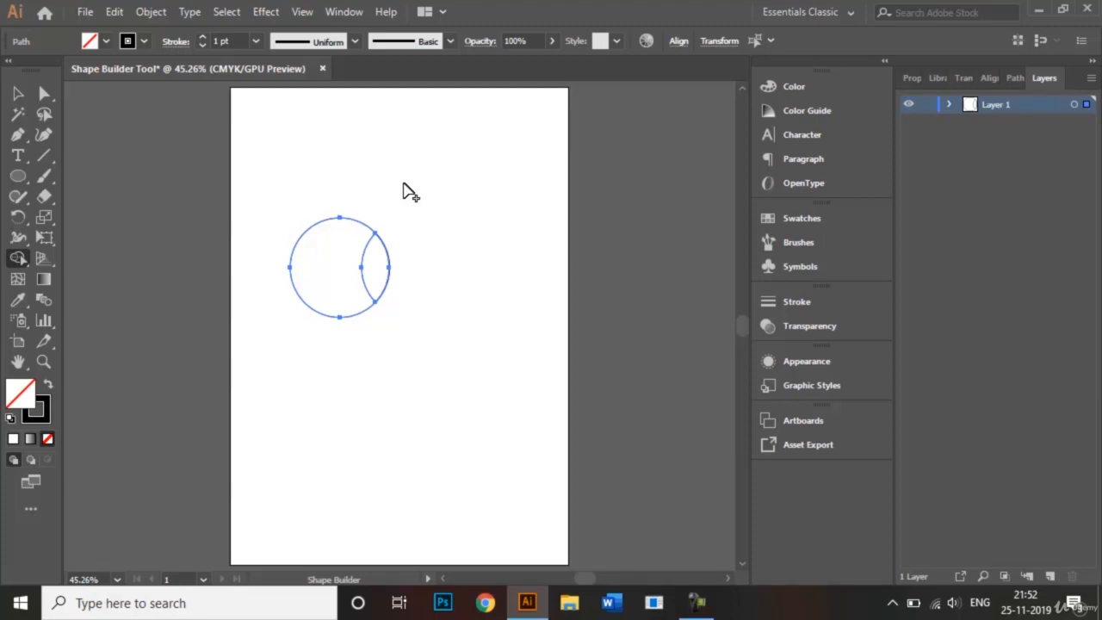
key("alt")
left_click_drag(335, 328, 337, 191)
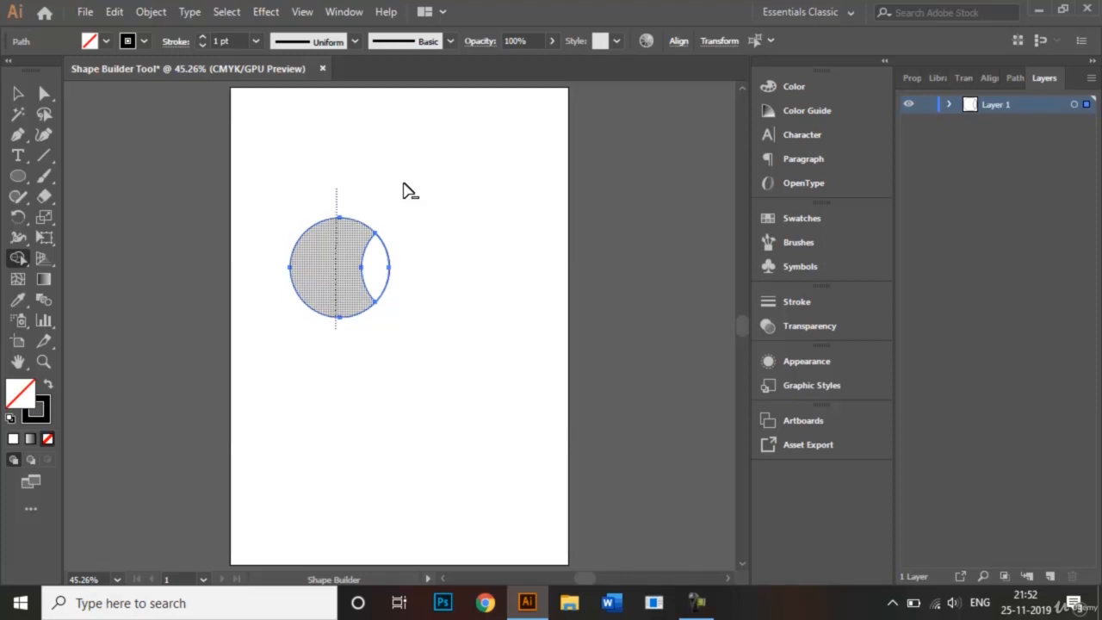
left_click_drag(336, 192, 336, 188)
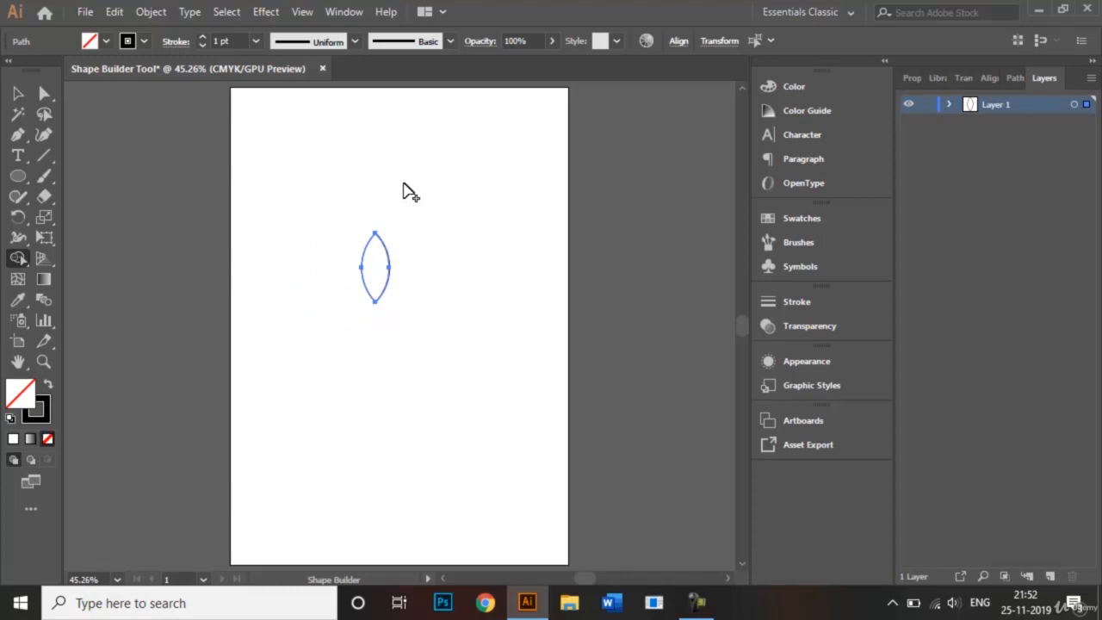
key("v")
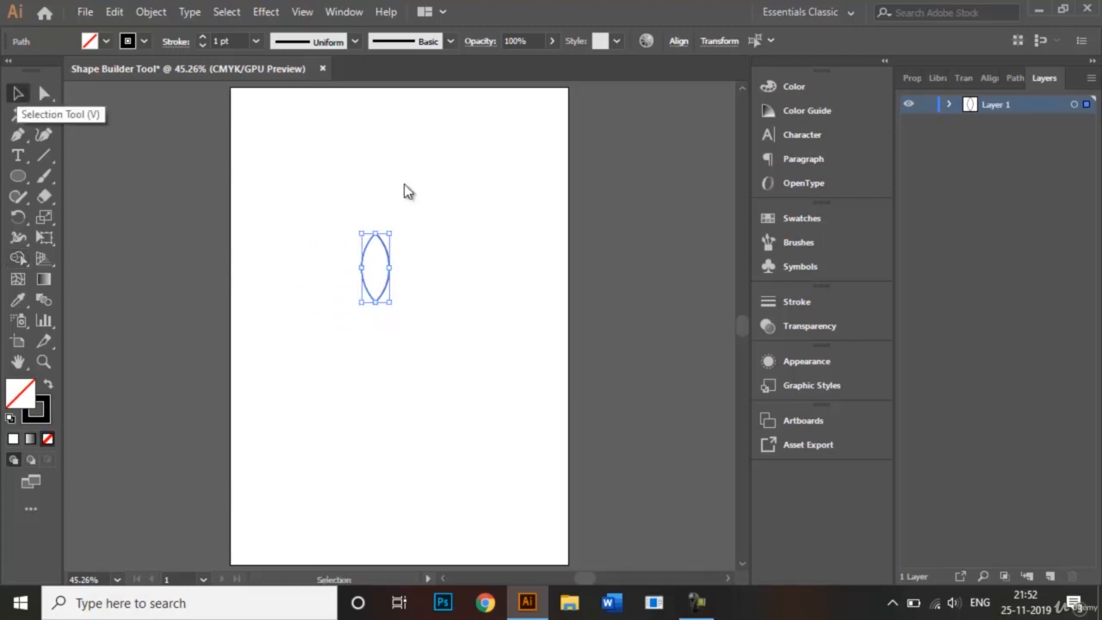
left_click(404, 183)
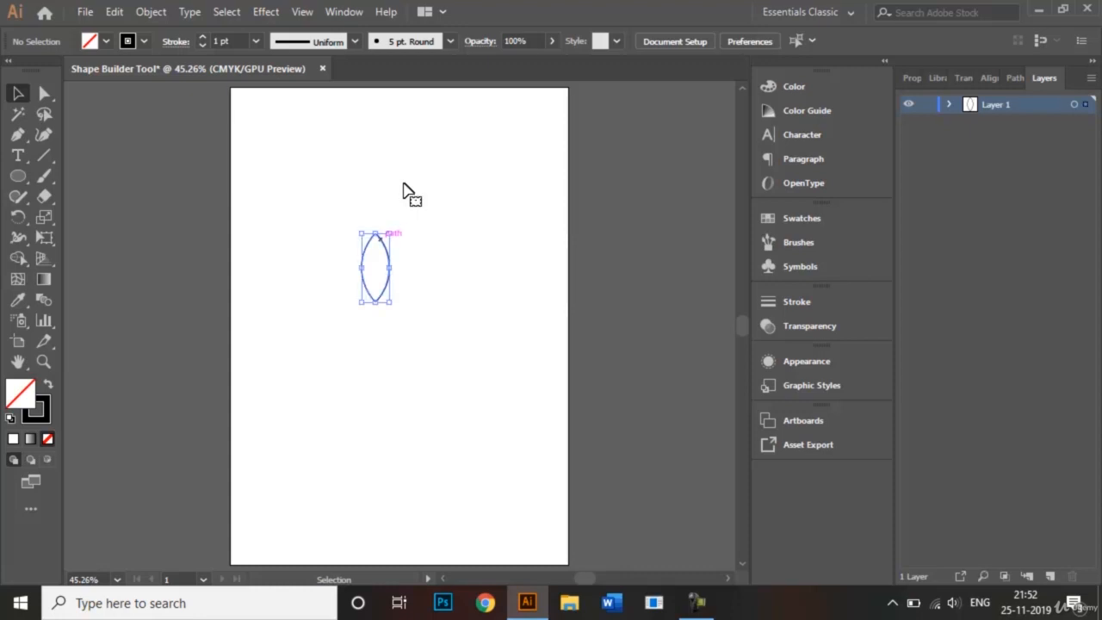
Fill the lens shape with the CMYK Blue swatch and deselect it.
key("ctrl+a")
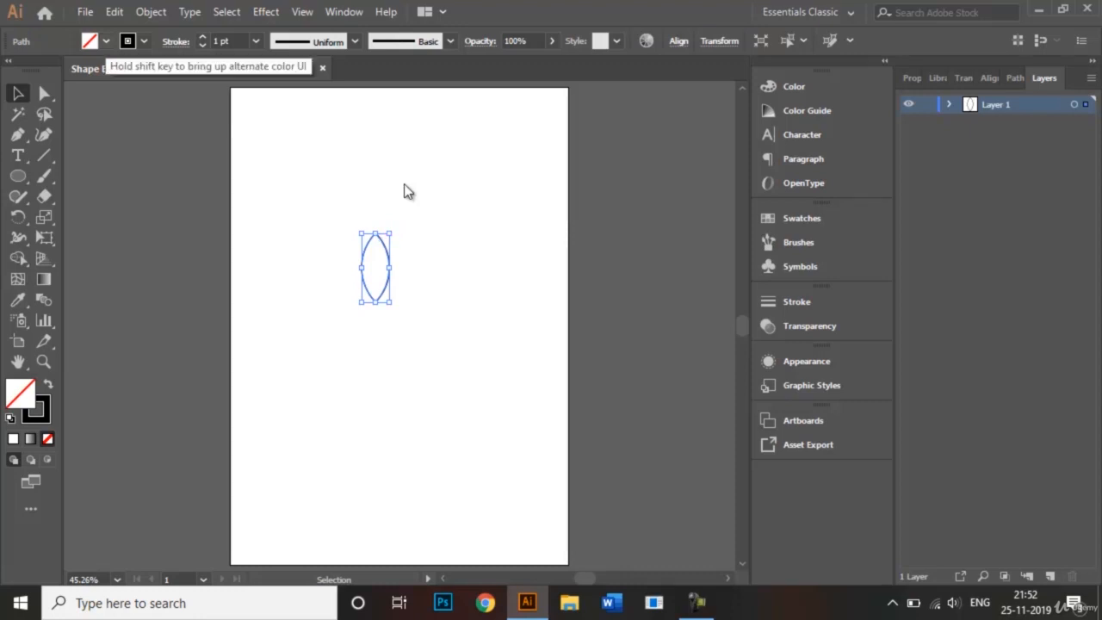
left_click(106, 41)
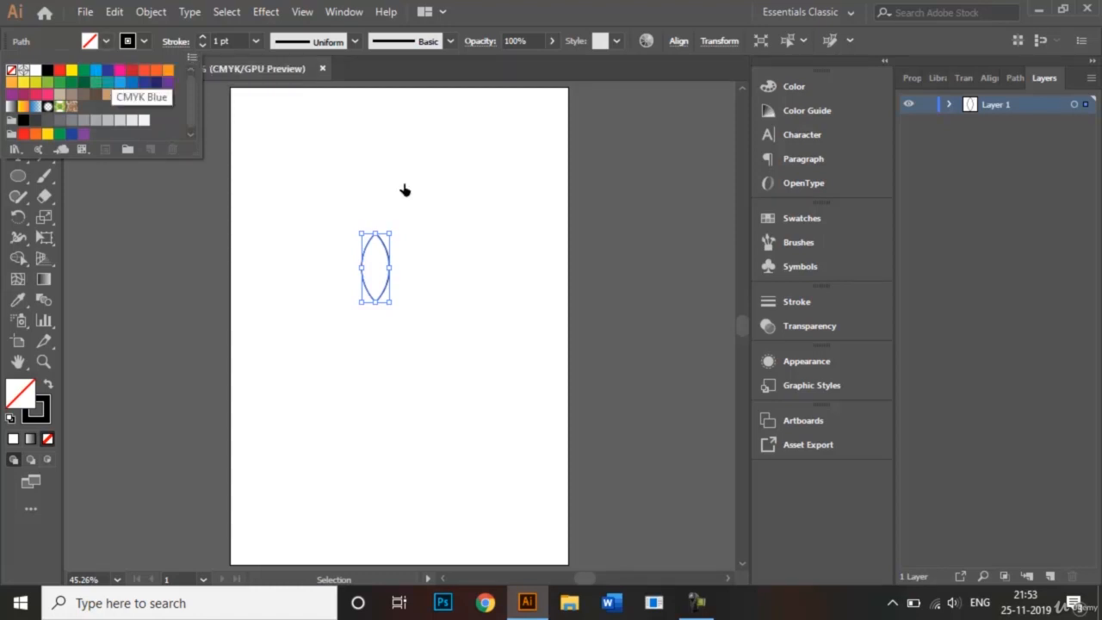
left_click(109, 70)
key("Escape")
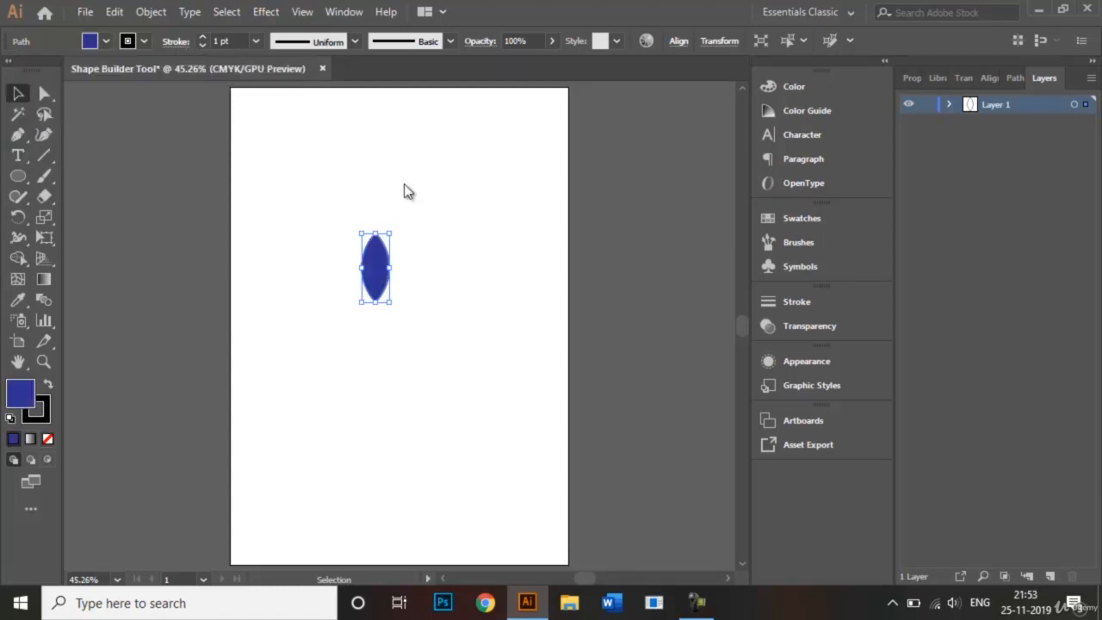
left_click(404, 183)
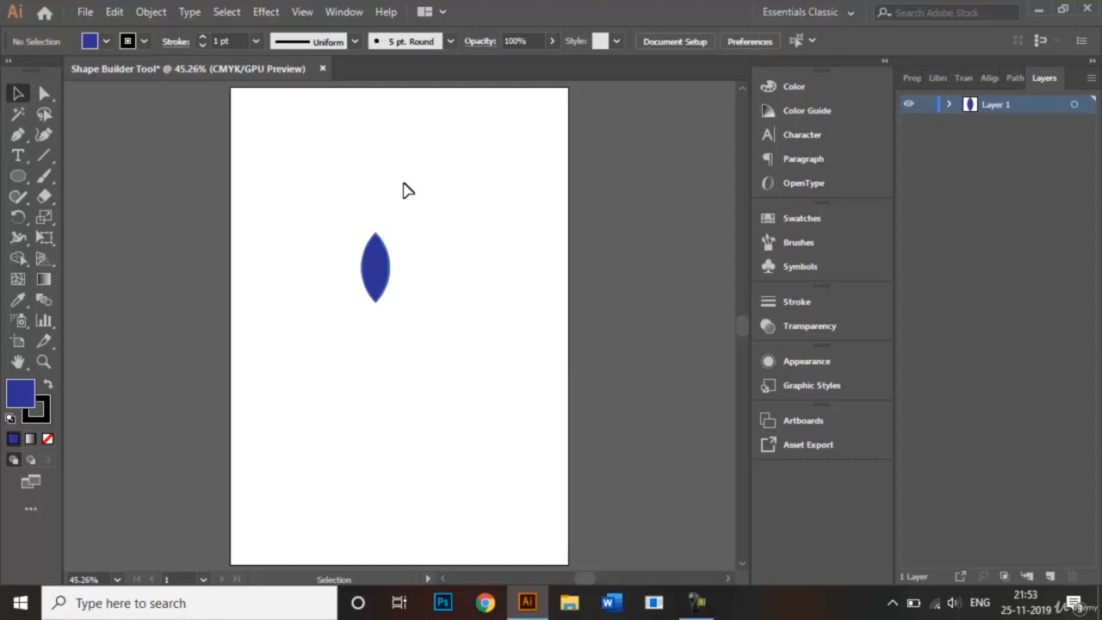
Move the blue lens to the artboard's upper-left corner and delete the unfilled lens outline left behind.
mouse_move(377, 248)
left_mouse_down()
mouse_move(331, 158)
mouse_move(287, 115)
mouse_move(270, 118)
left_mouse_up()
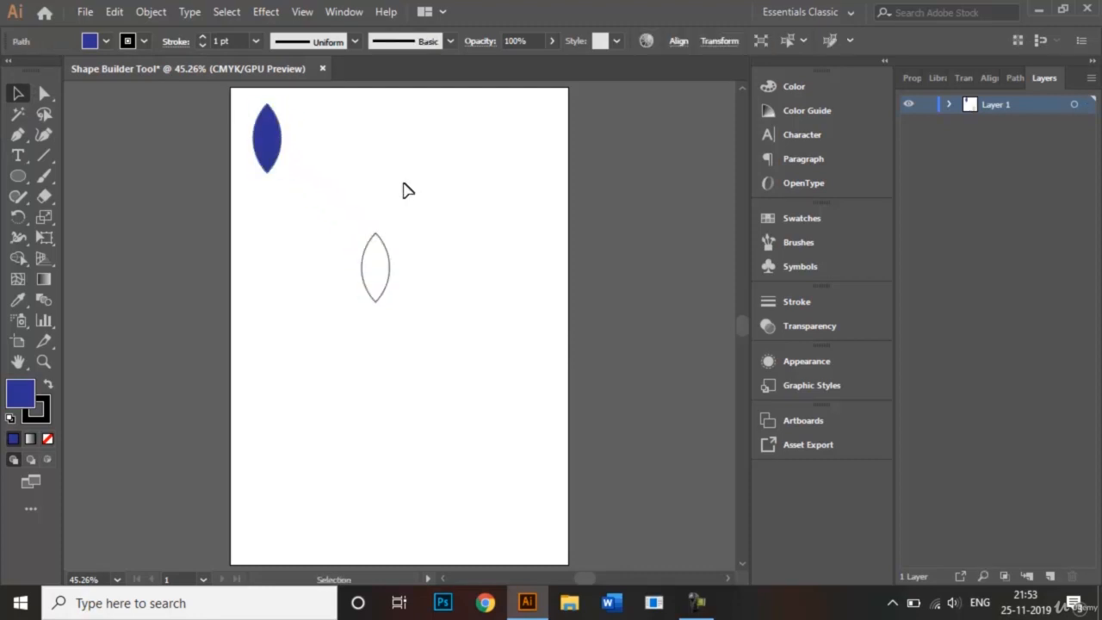
left_click(388, 260)
key("Delete")
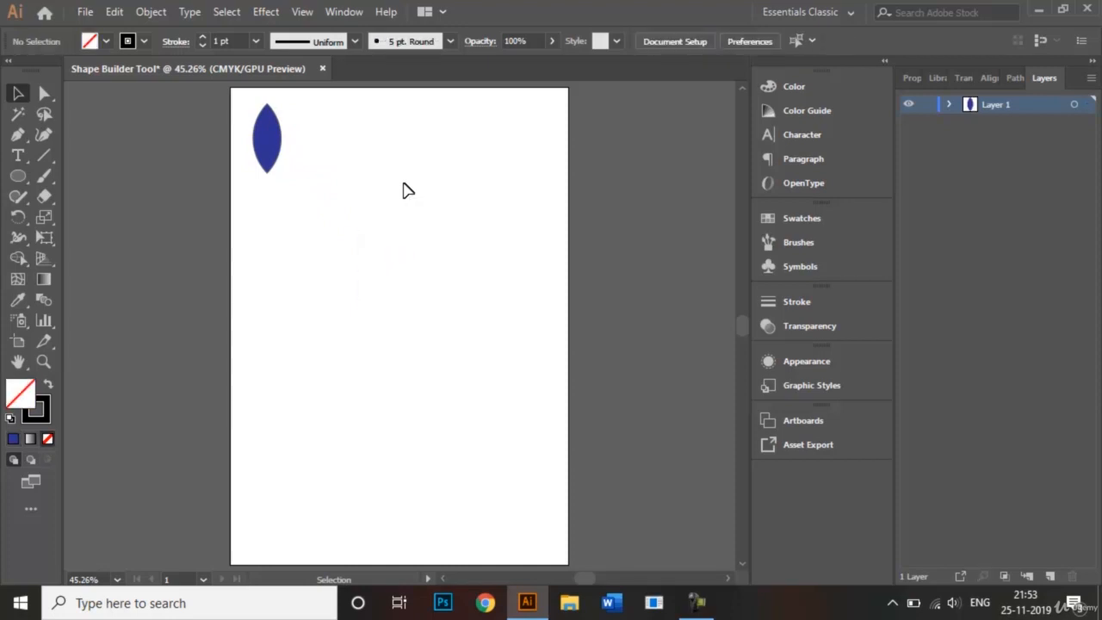
Draw an unfilled circle near the middle of the artboard and a wide rectangle overlapping its lower part.
key("l")
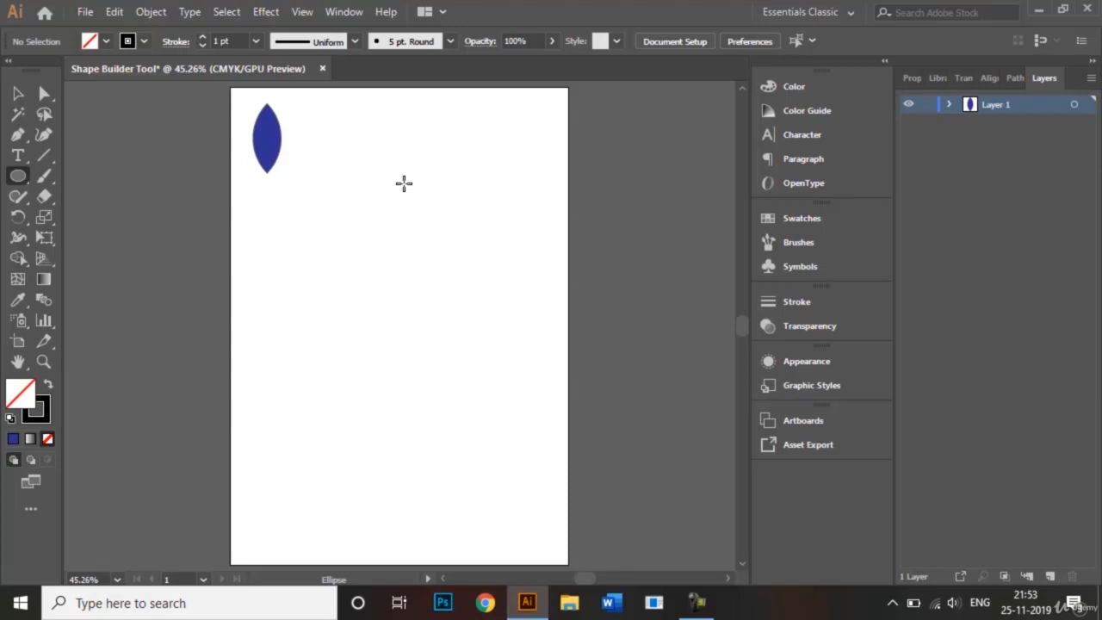
left_click_drag(312, 259, 394, 340)
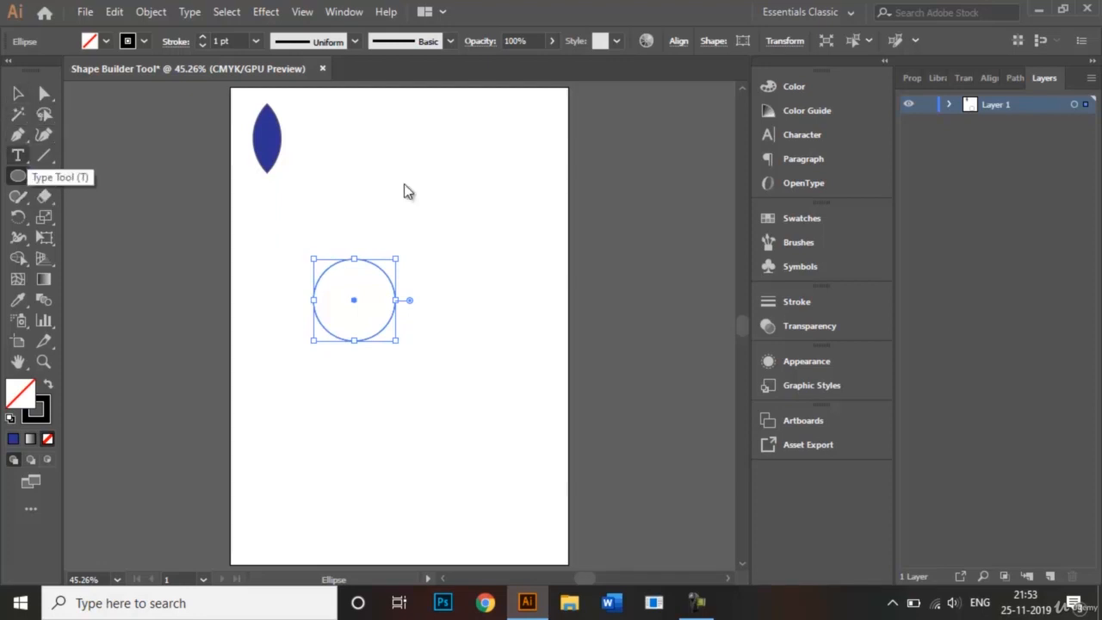
left_click(18, 177)
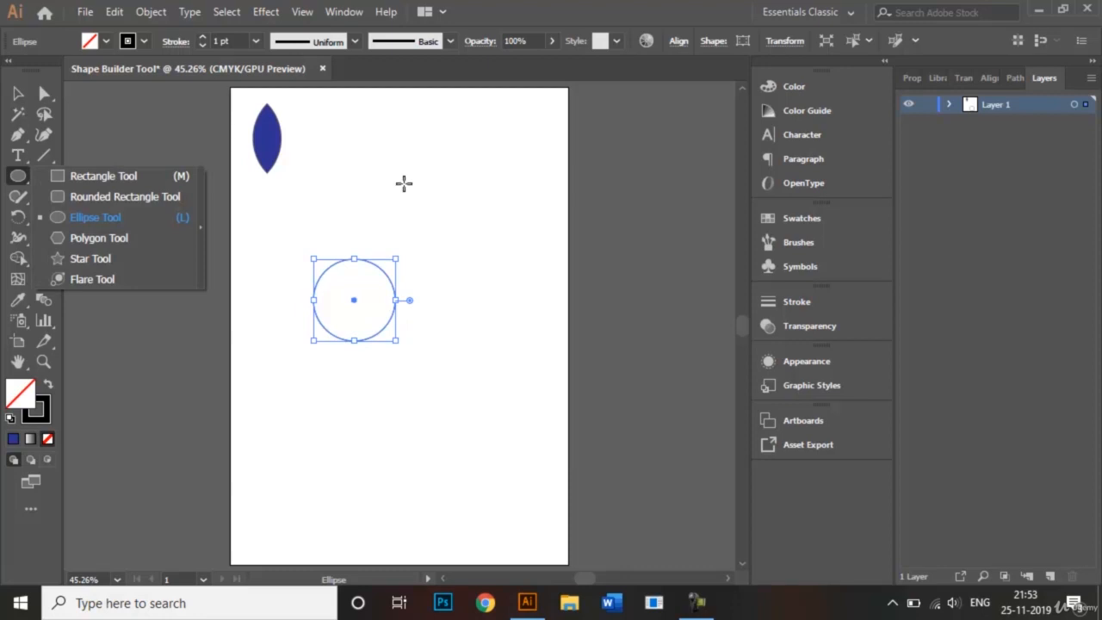
key("m")
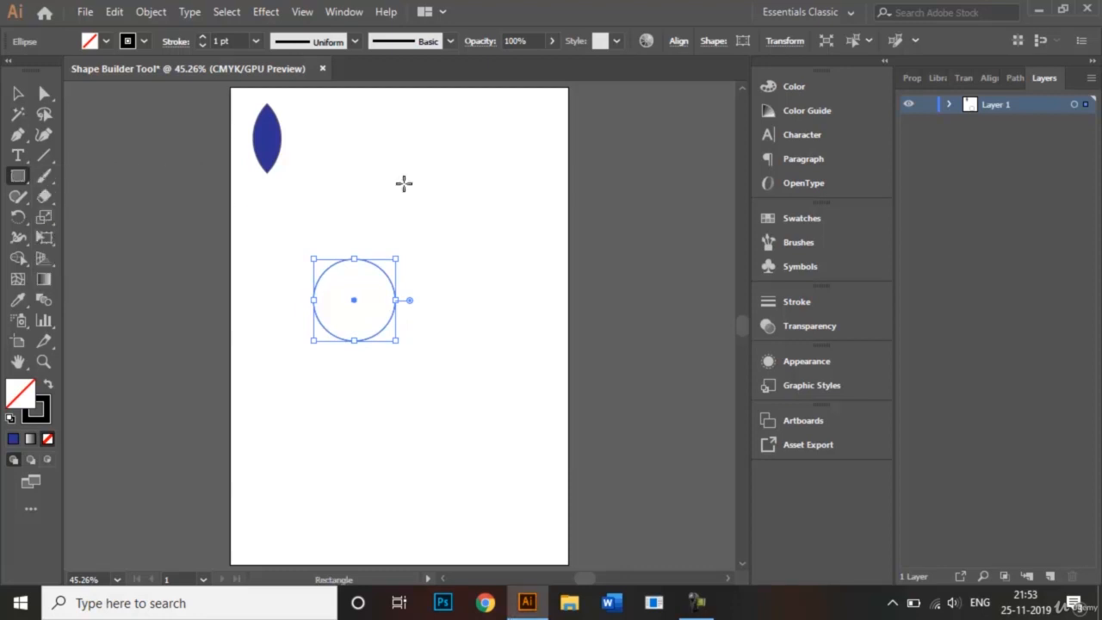
mouse_move(293, 315)
left_mouse_down()
mouse_move(369, 333)
mouse_move(469, 405)
left_mouse_up()
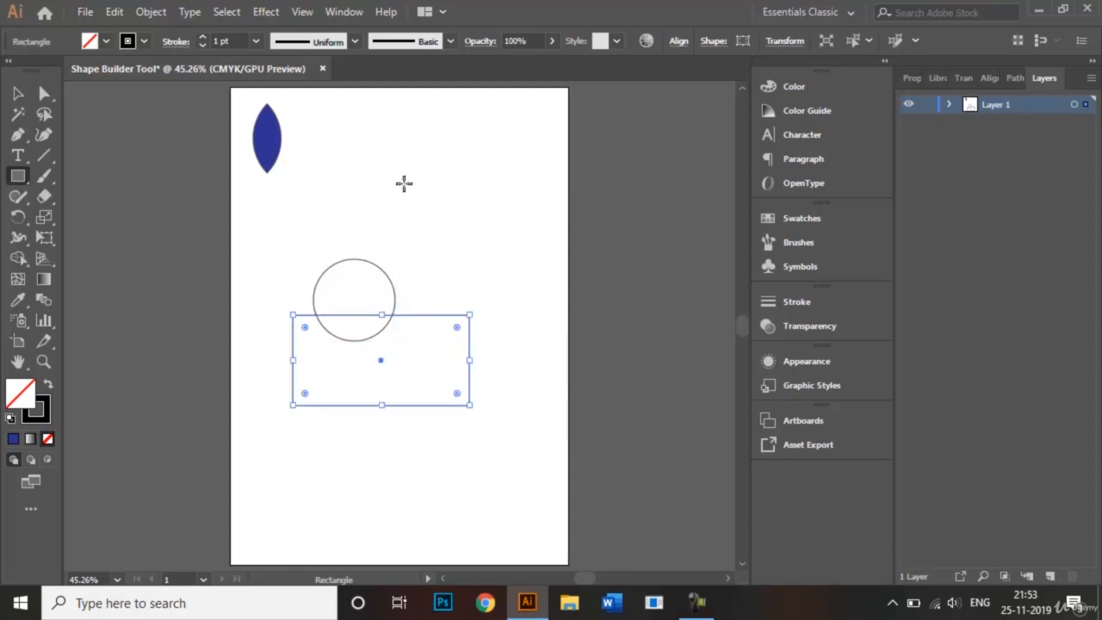
Draw a tall rectangle overlapping the wide rectangle's right end and a slightly rotated hexagon overlapping its lower-left corner.
left_click_drag(439, 272, 541, 469)
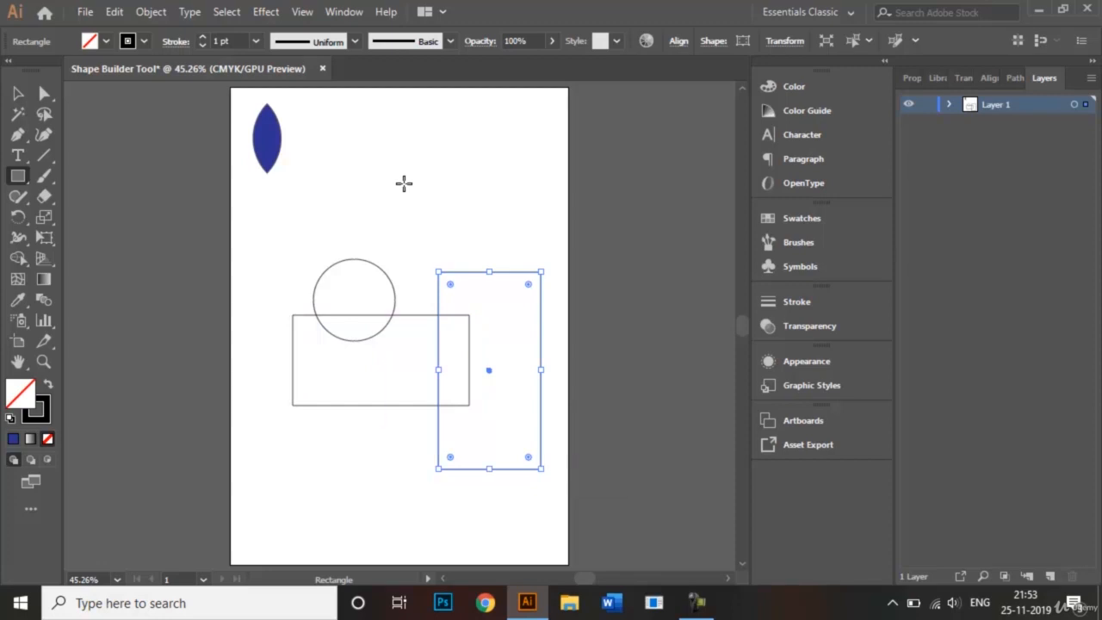
left_click(18, 176)
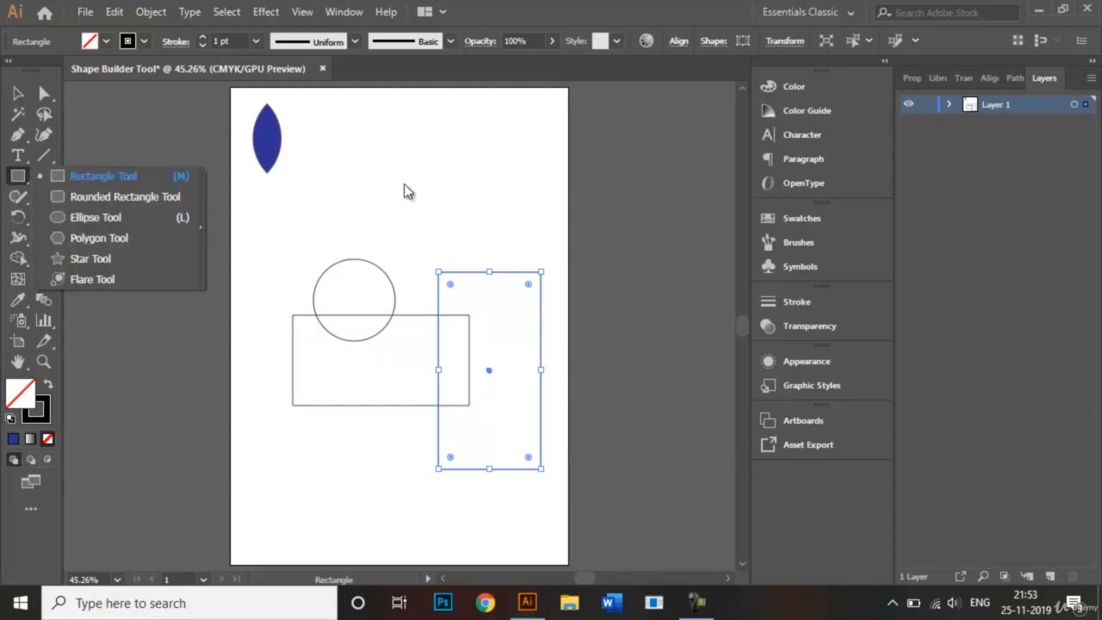
left_click(99, 238)
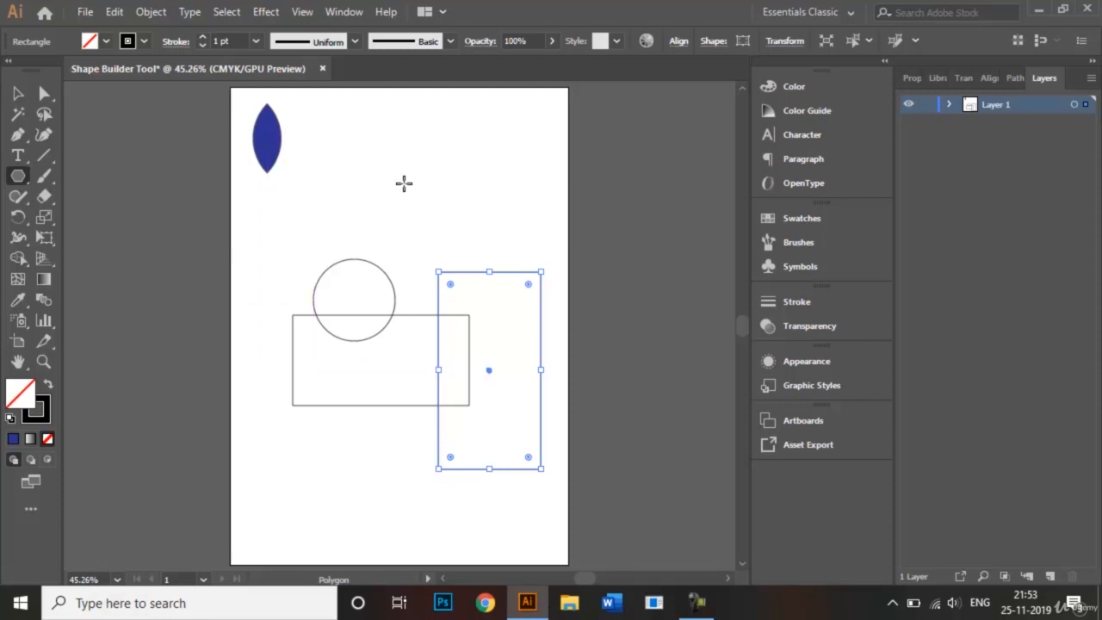
mouse_move(317, 454)
left_mouse_down()
mouse_move(401, 385)
mouse_move(355, 386)
mouse_move(366, 389)
left_mouse_up()
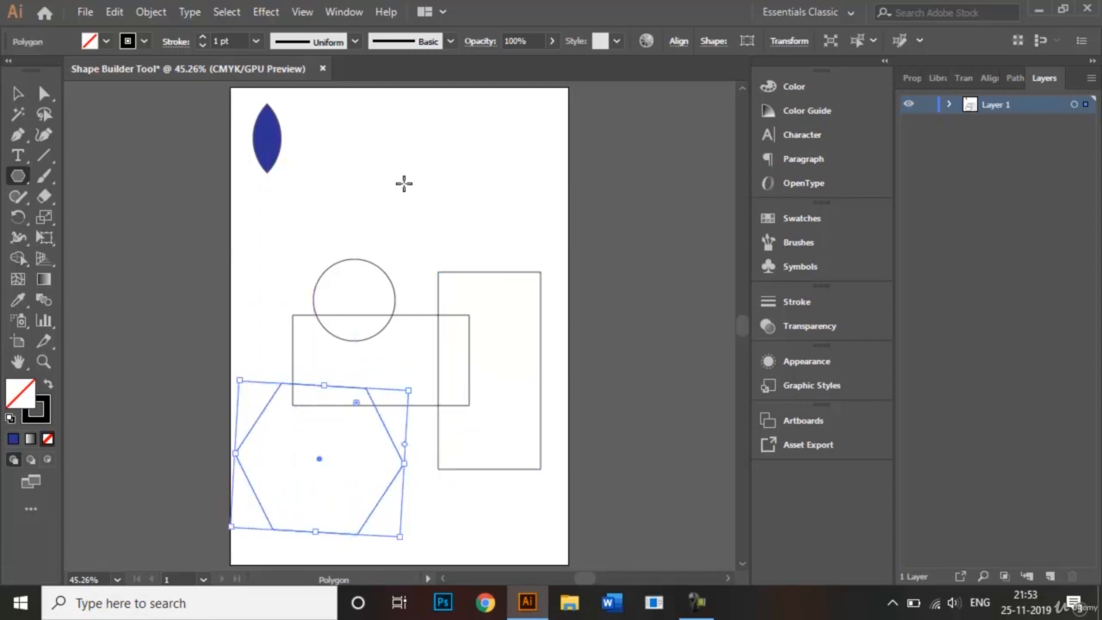
Straighten the hexagon and scale it down so it overlaps only the middle of the wide rectangle's lower edge.
key("v")
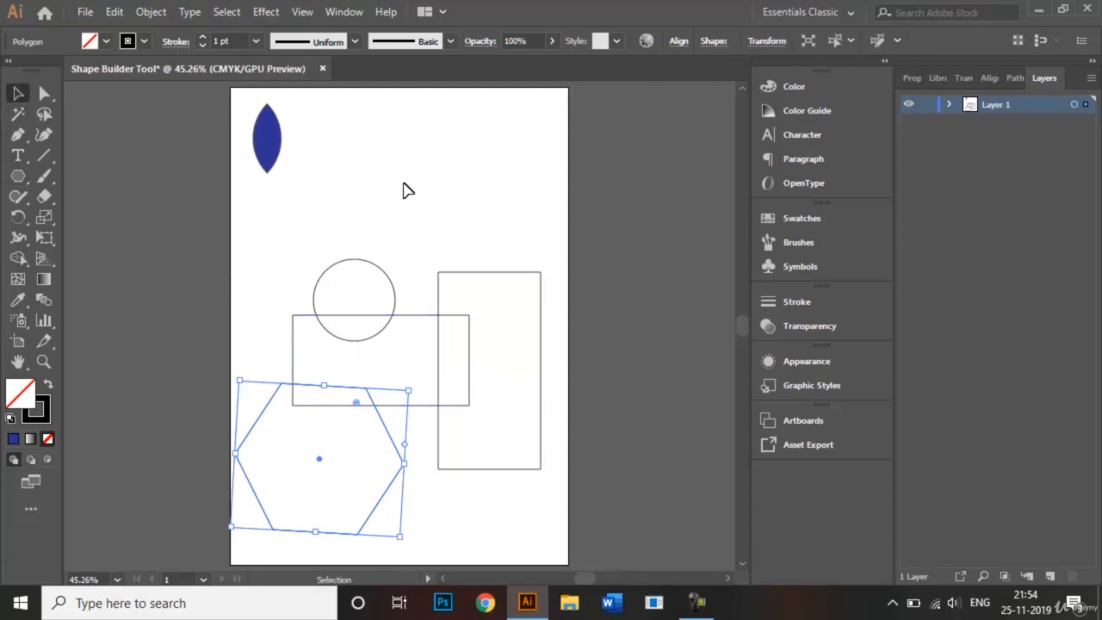
left_click_drag(399, 536, 410, 529)
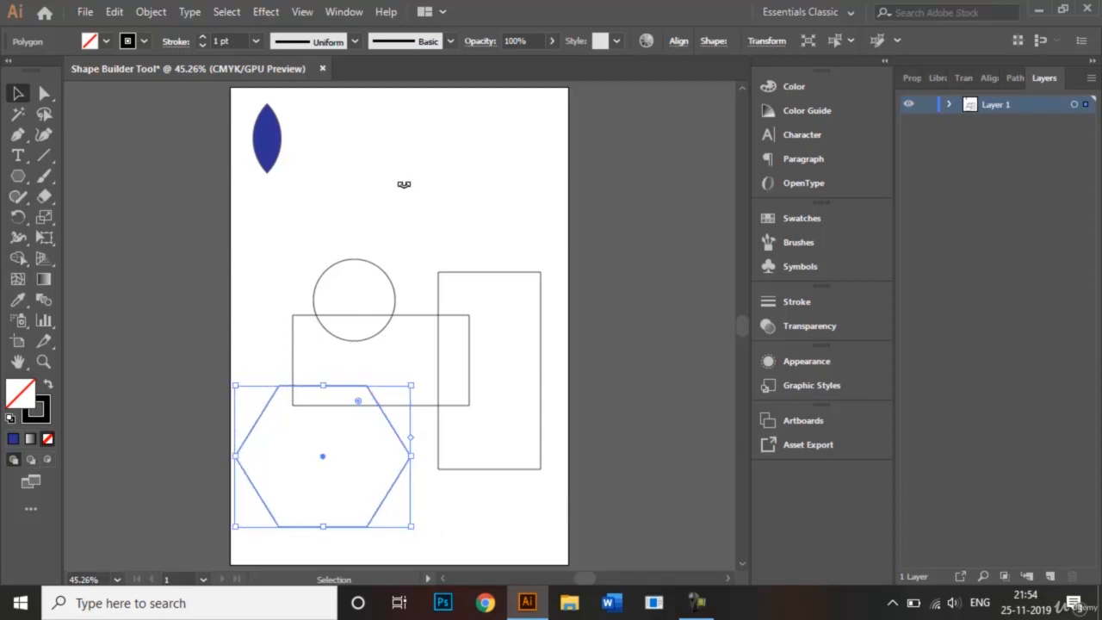
left_click_drag(235, 526, 300, 468)
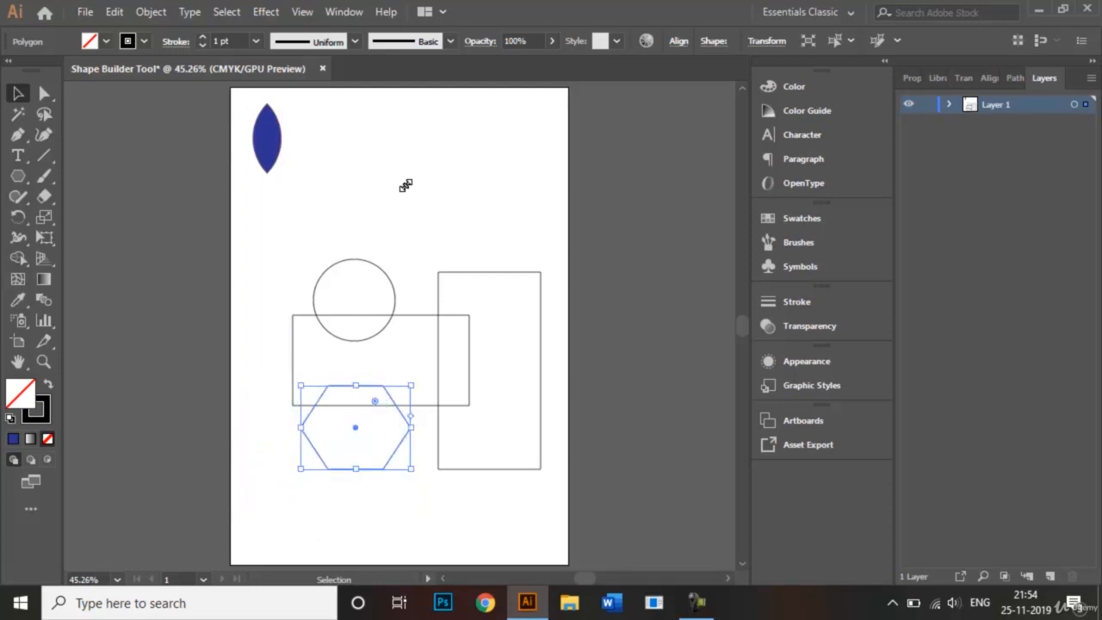
left_click(407, 190)
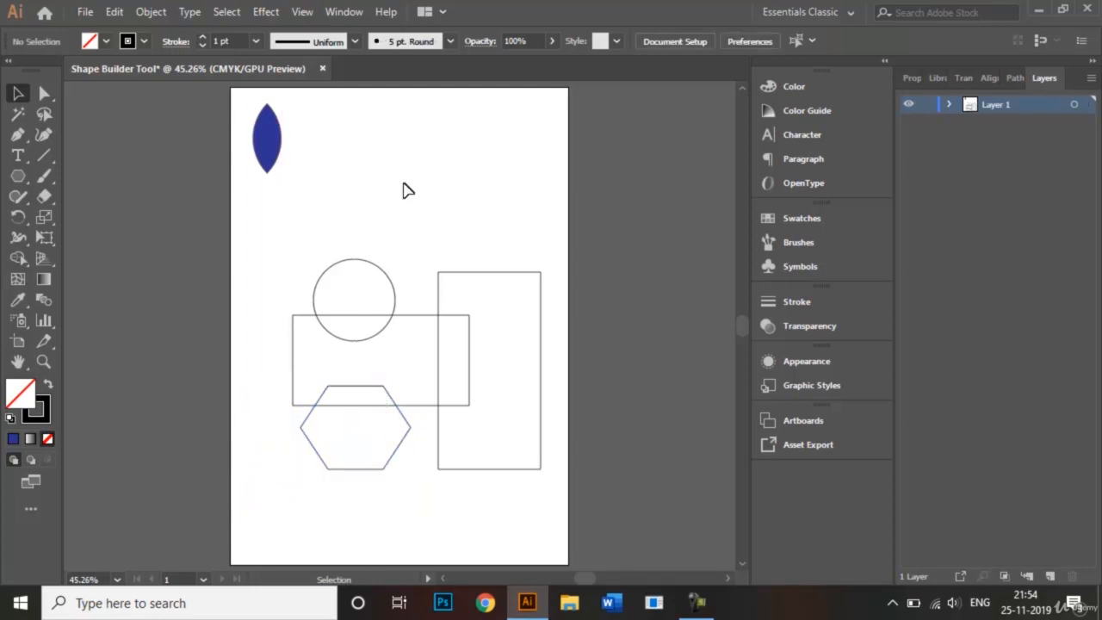
Move the hexagon and the circle to the right so each overlaps both the wide and the tall rectangle.
left_click_drag(400, 411, 459, 403)
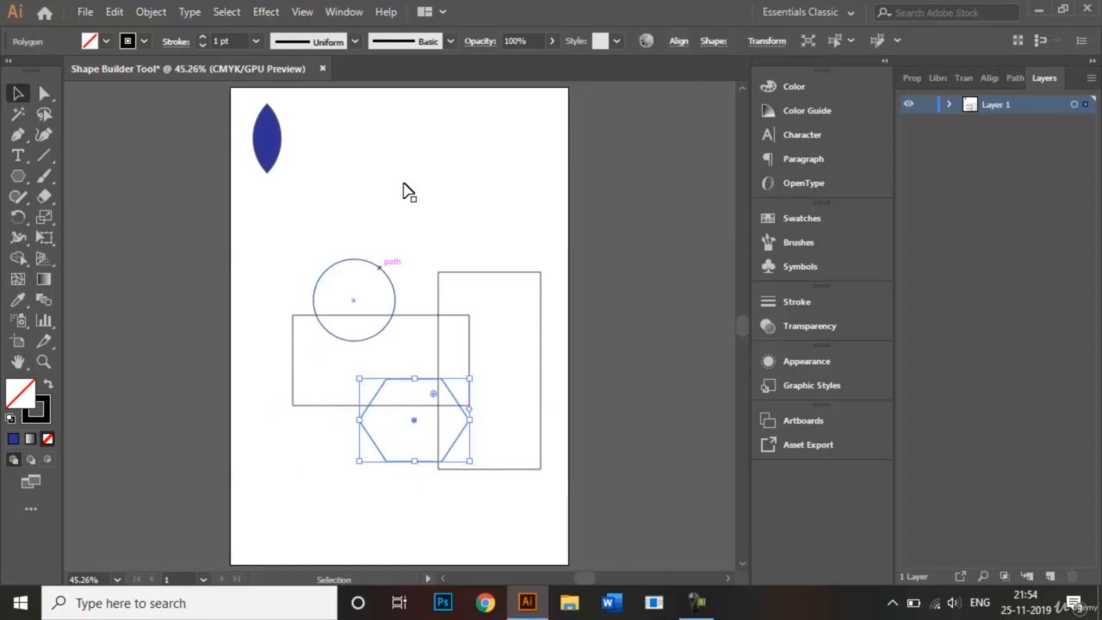
left_click_drag(378, 267, 445, 260)
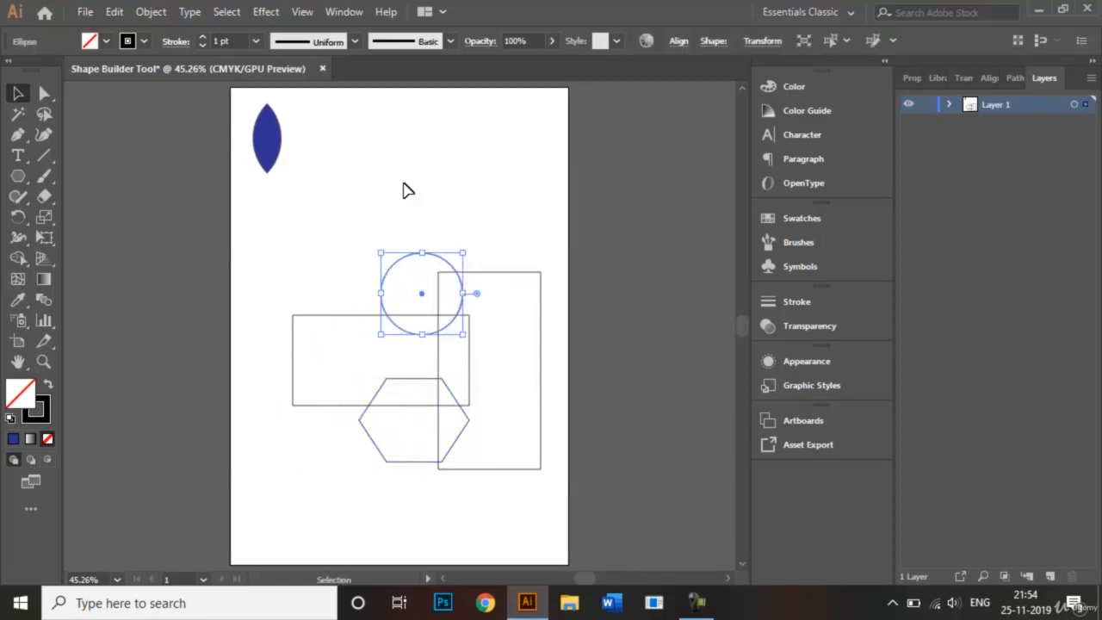
left_click(408, 190)
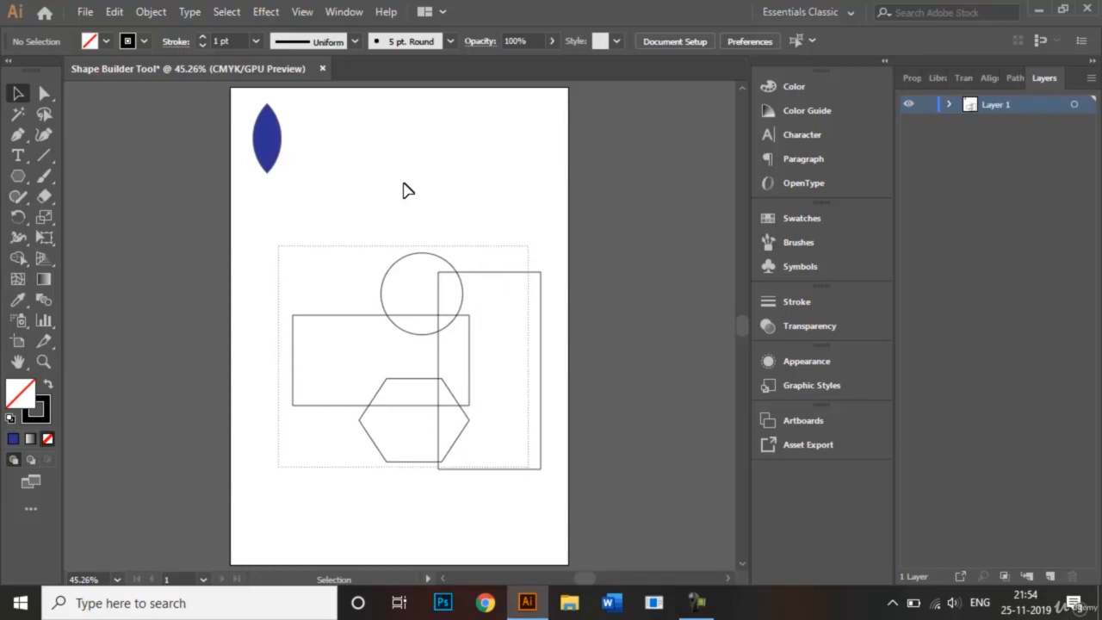
Merge the circle, both rectangles and the hexagon into one outline with the Shape Builder Tool, and deselect it.
left_click_drag(278, 247, 541, 489)
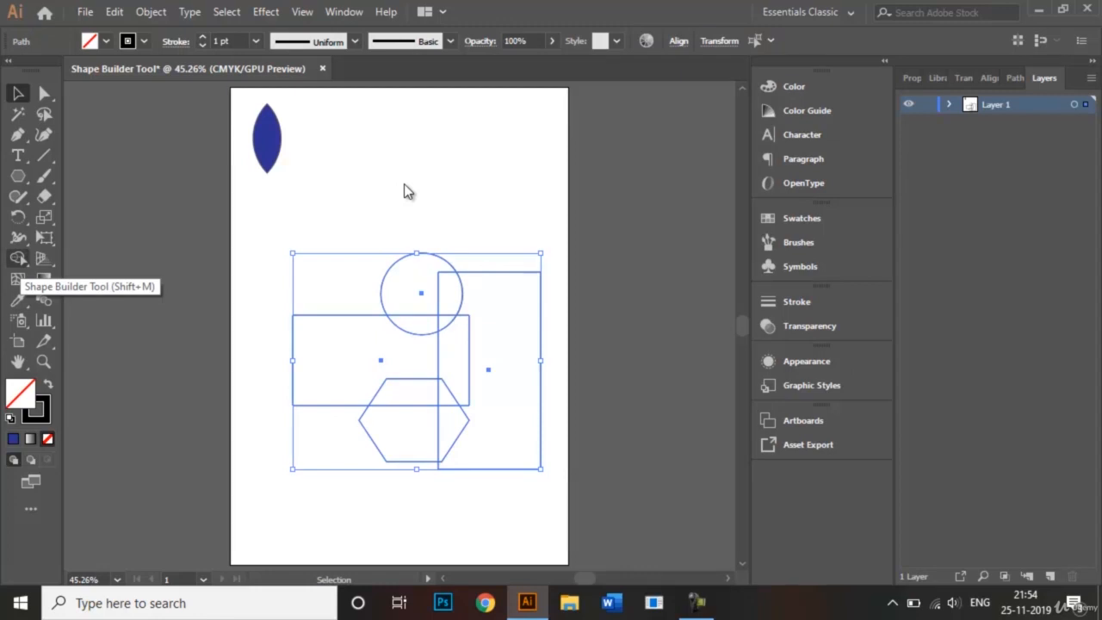
left_click(18, 259)
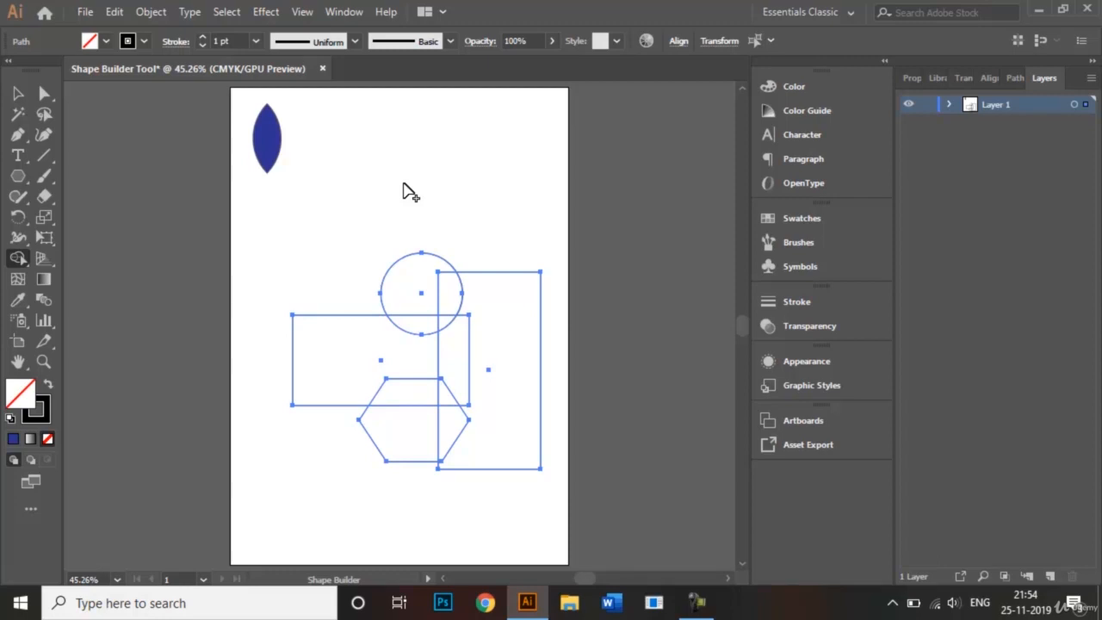
mouse_move(267, 348)
left_mouse_down()
mouse_move(435, 331)
mouse_move(416, 311)
mouse_move(422, 292)
mouse_move(463, 295)
mouse_move(457, 343)
mouse_move(463, 323)
mouse_move(436, 350)
mouse_move(449, 421)
left_mouse_up()
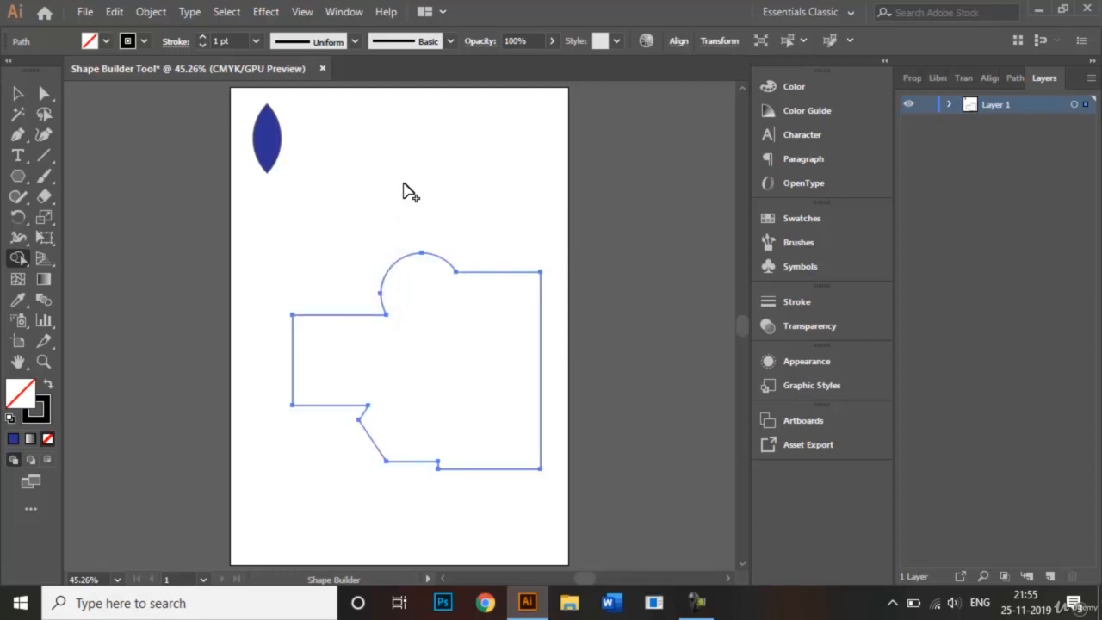
key("v")
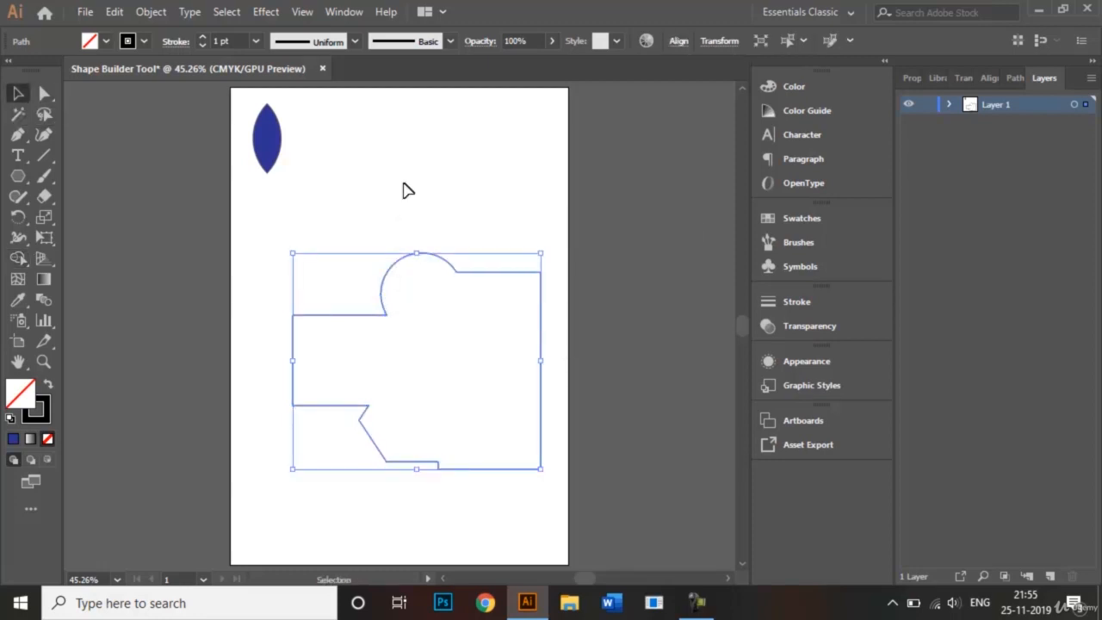
left_click(409, 191)
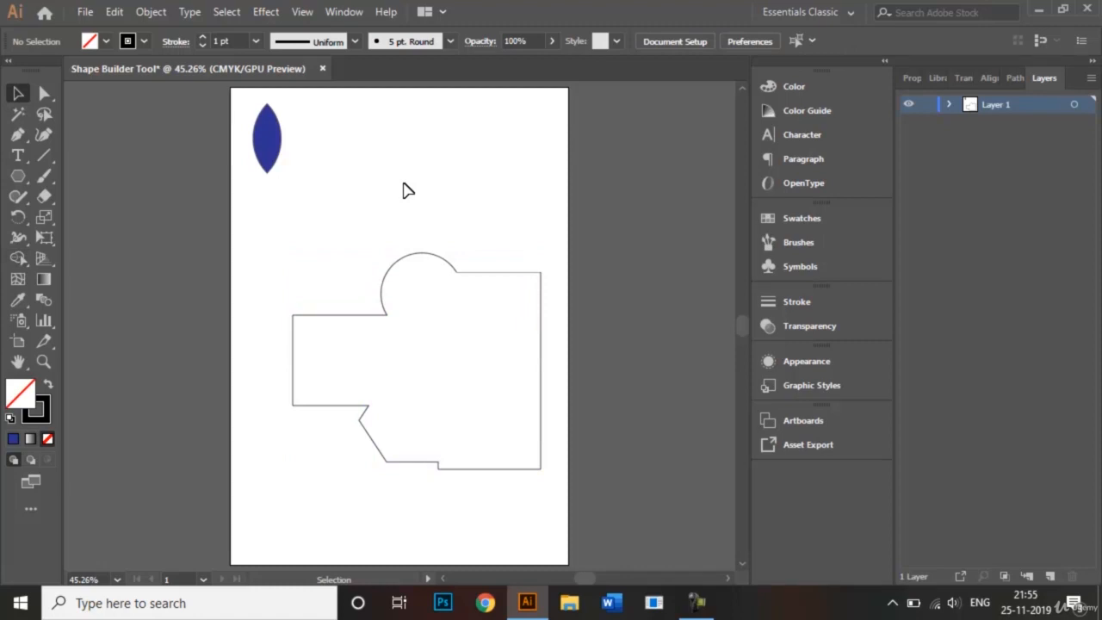
Round the merged outline's inner corners, about 0.6 cm at the hexagon junction and about 1.3 cm at the circle junction.
left_click(332, 315)
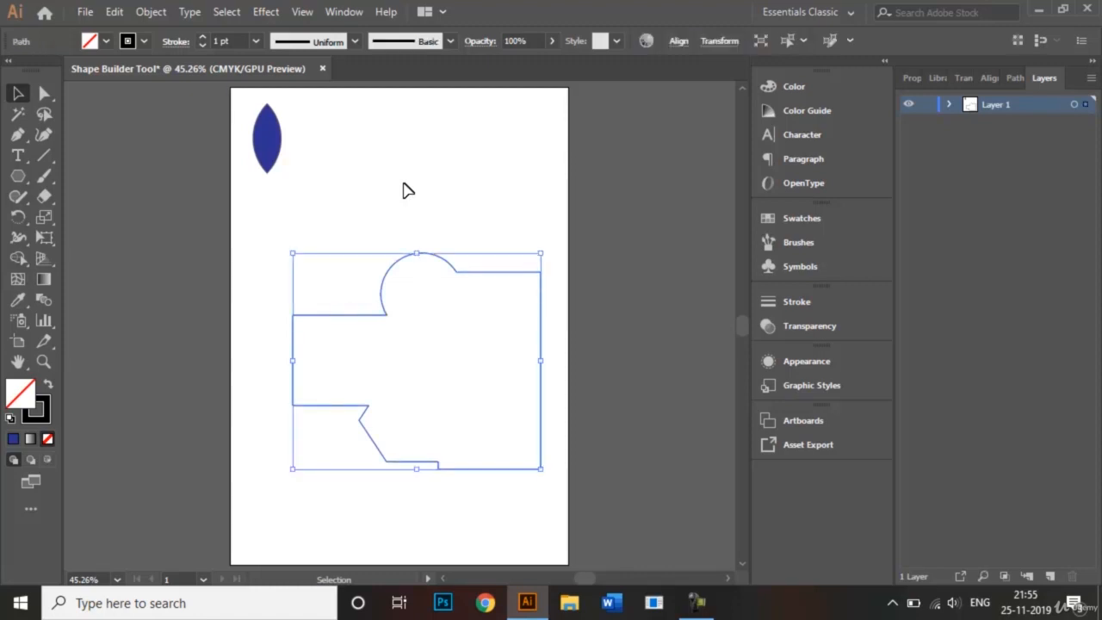
key("a")
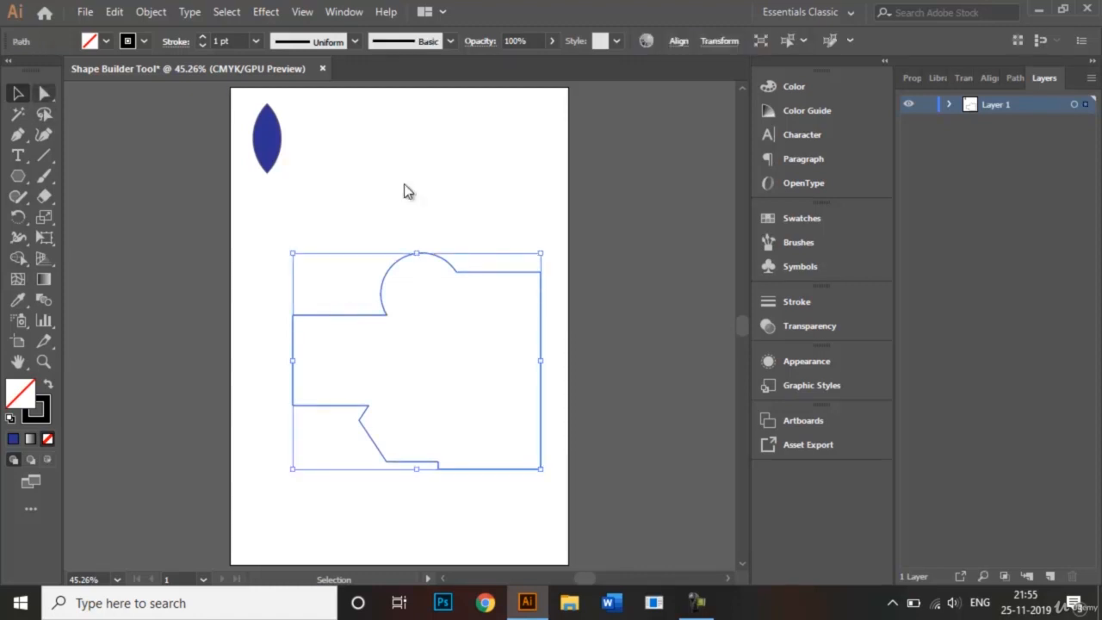
key("a")
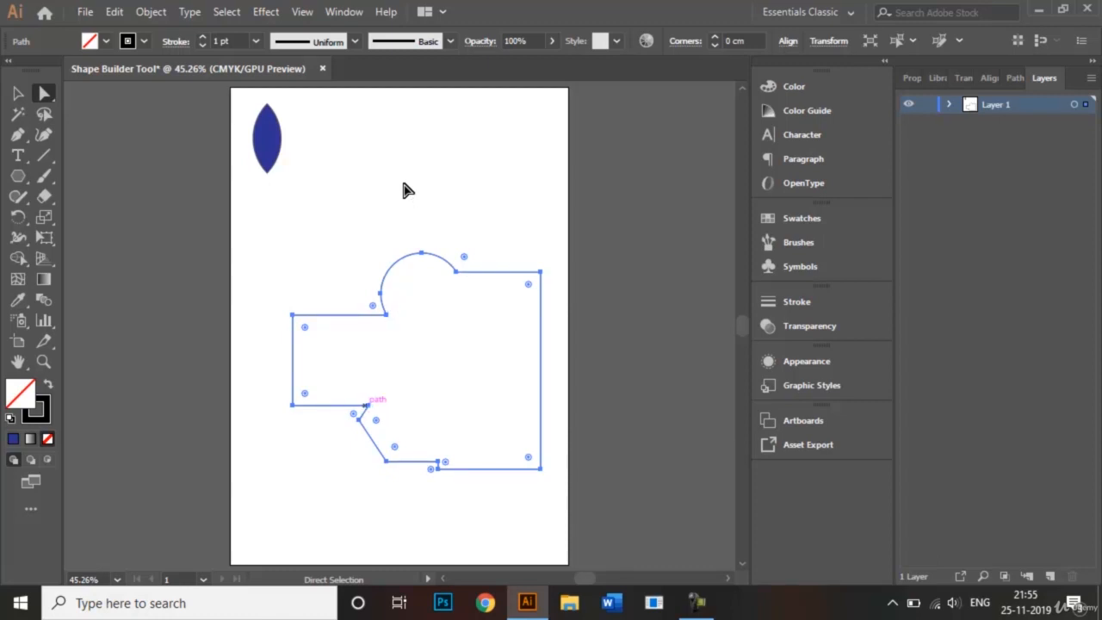
left_click(368, 406)
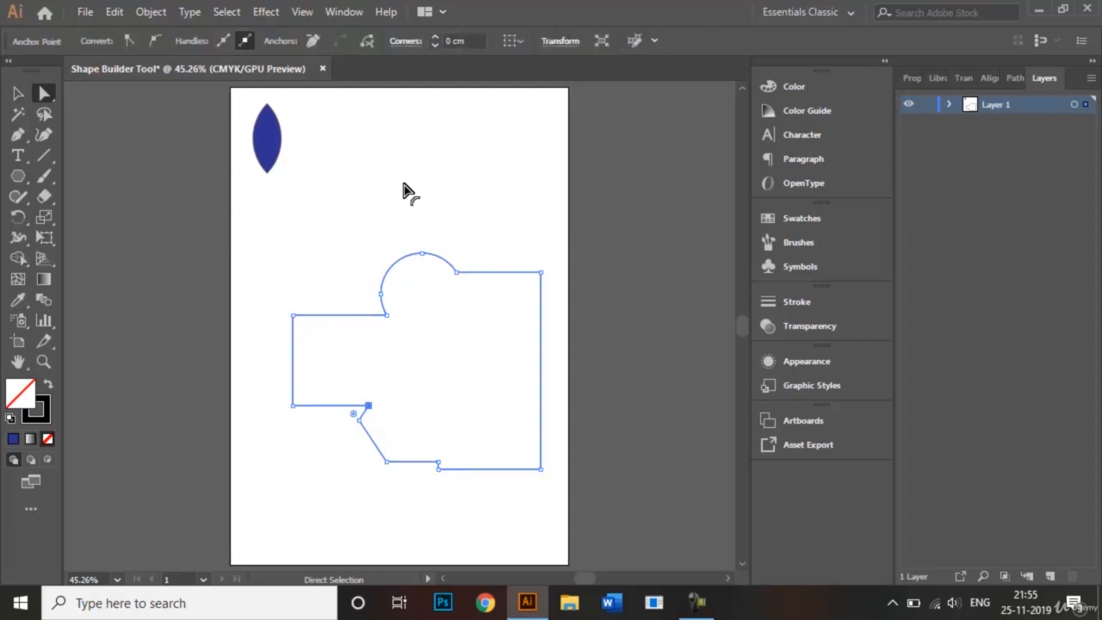
left_click_drag(353, 415, 353, 412)
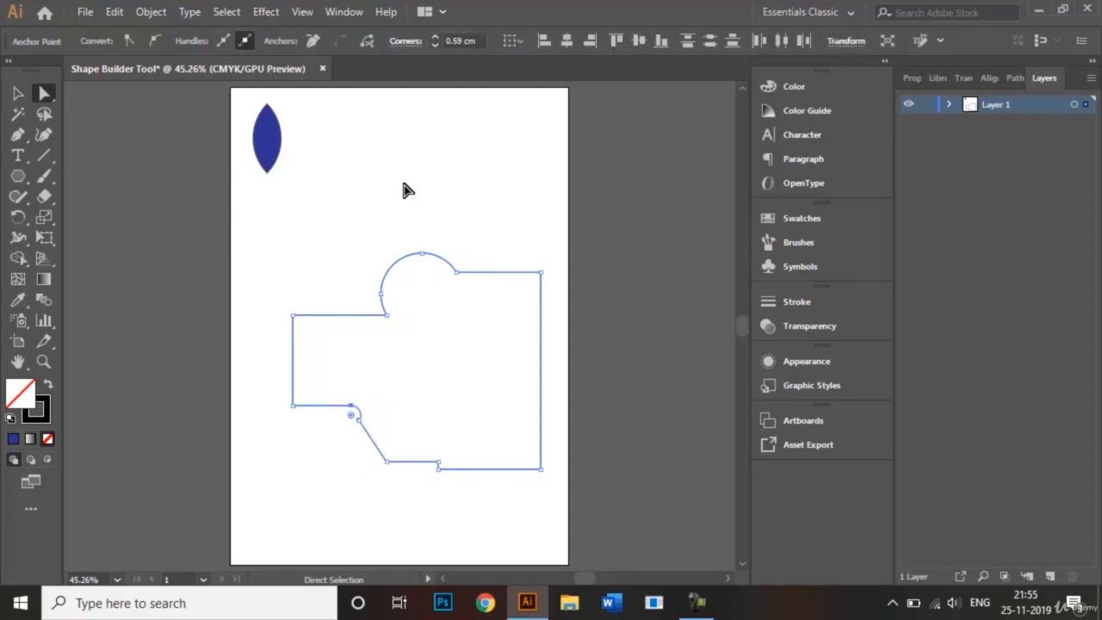
left_click(386, 315)
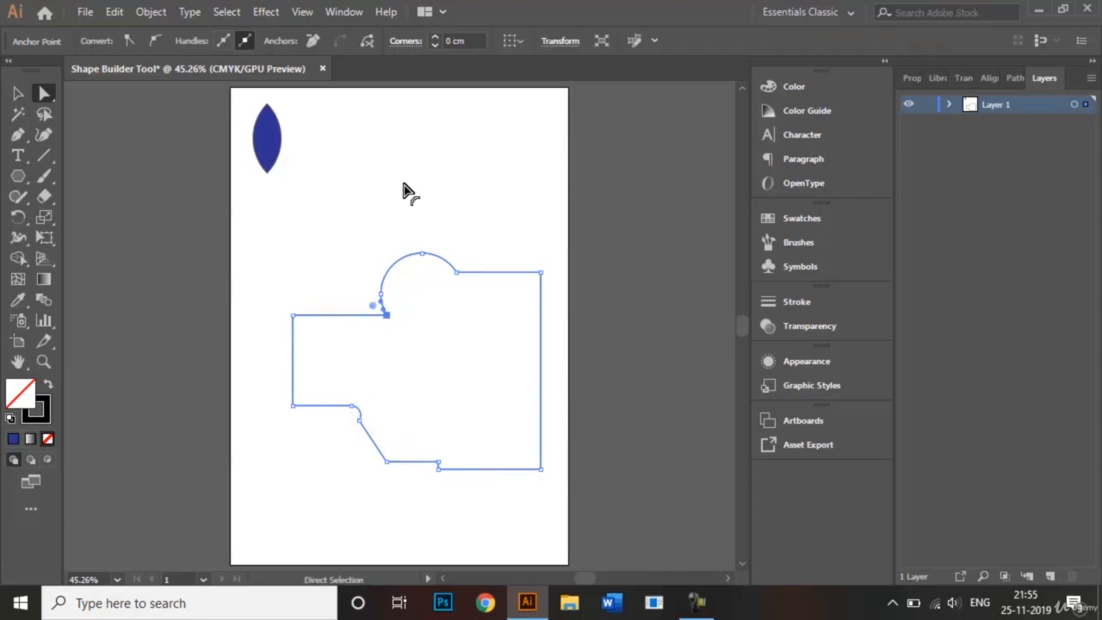
left_click_drag(372, 305, 361, 296)
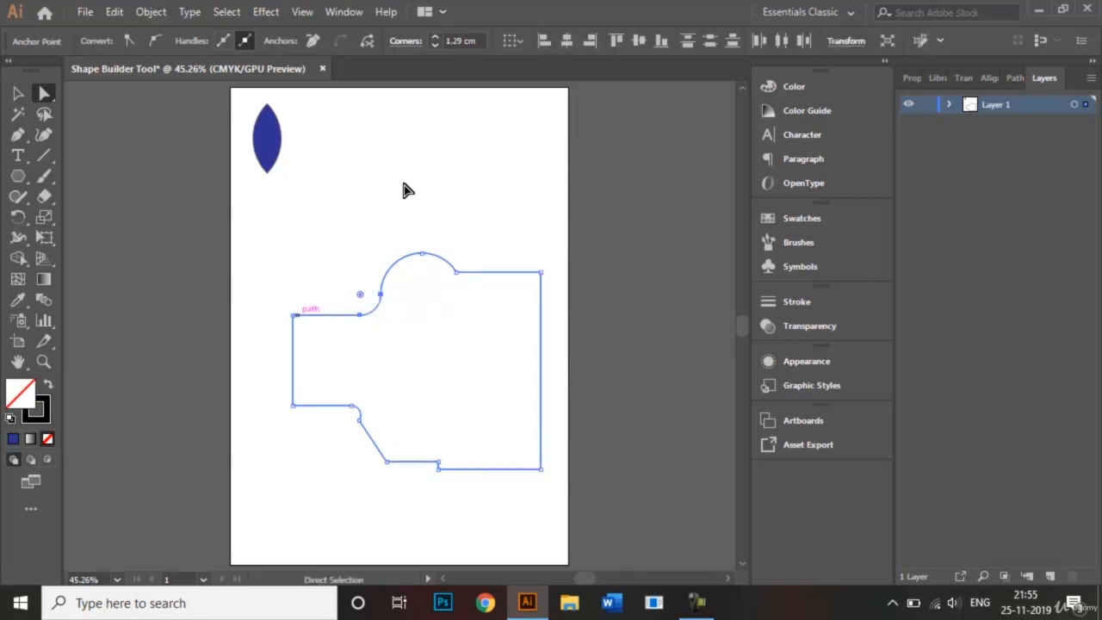
Round the outline's two left corners, two right corners and the hexagon's lower-left corner together to a radius of about 2.8 cm.
left_click(293, 315)
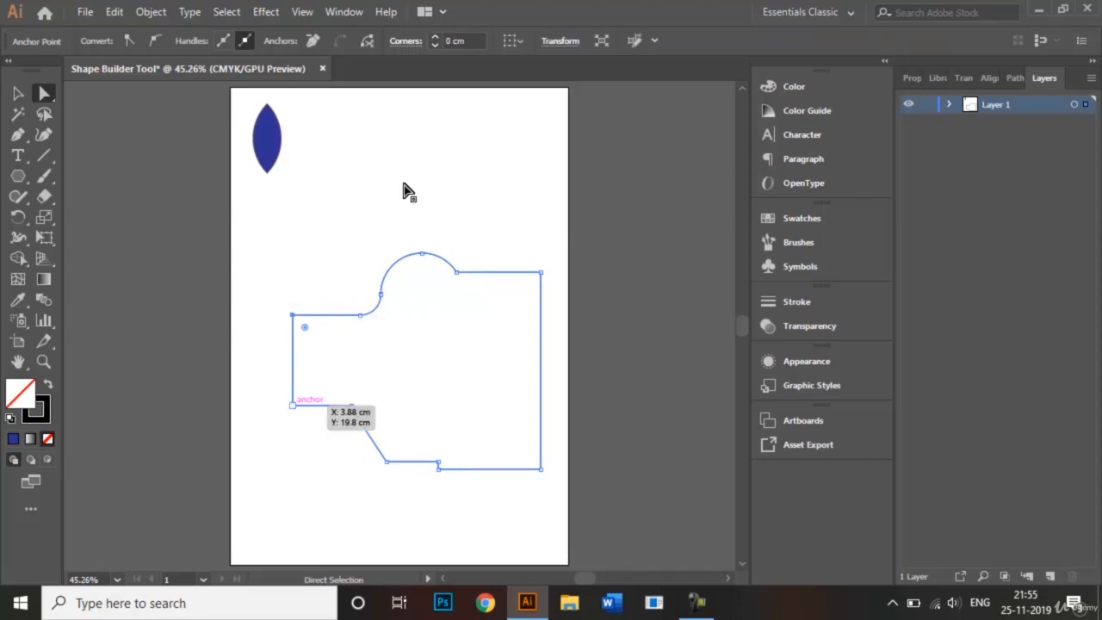
left_click(293, 405, "shift")
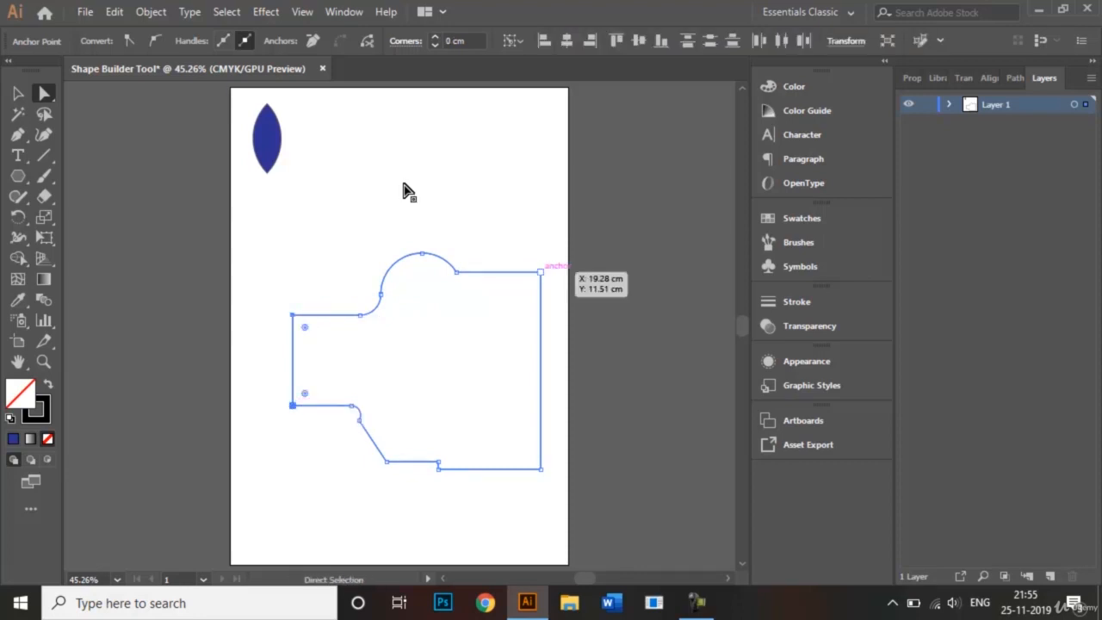
left_click(541, 272, "shift")
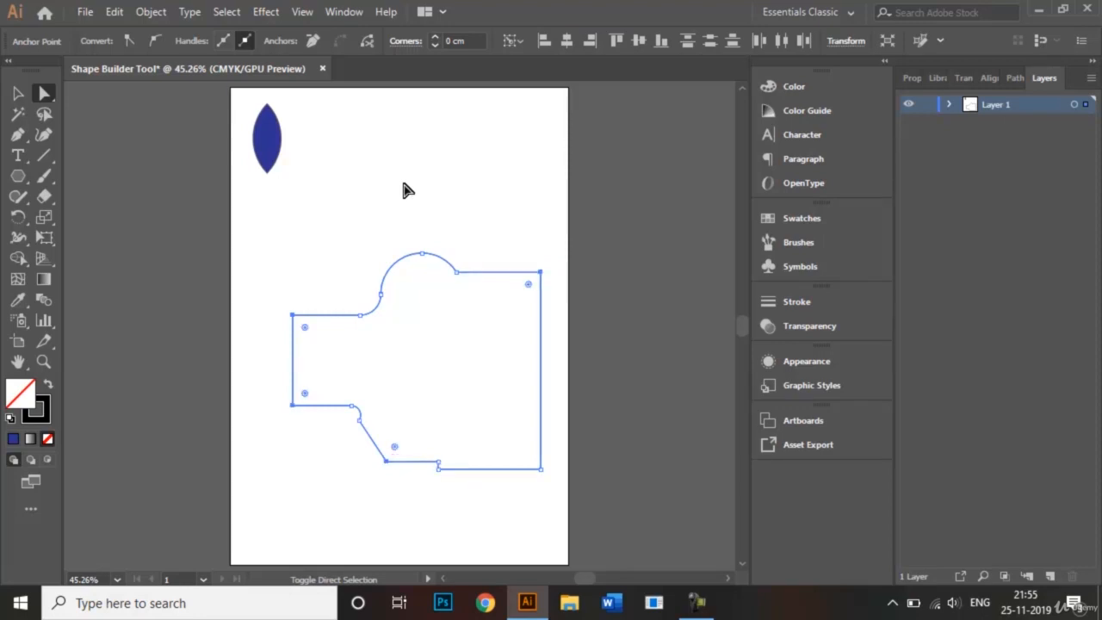
left_click(540, 469)
left_click_drag(394, 447, 459, 391)
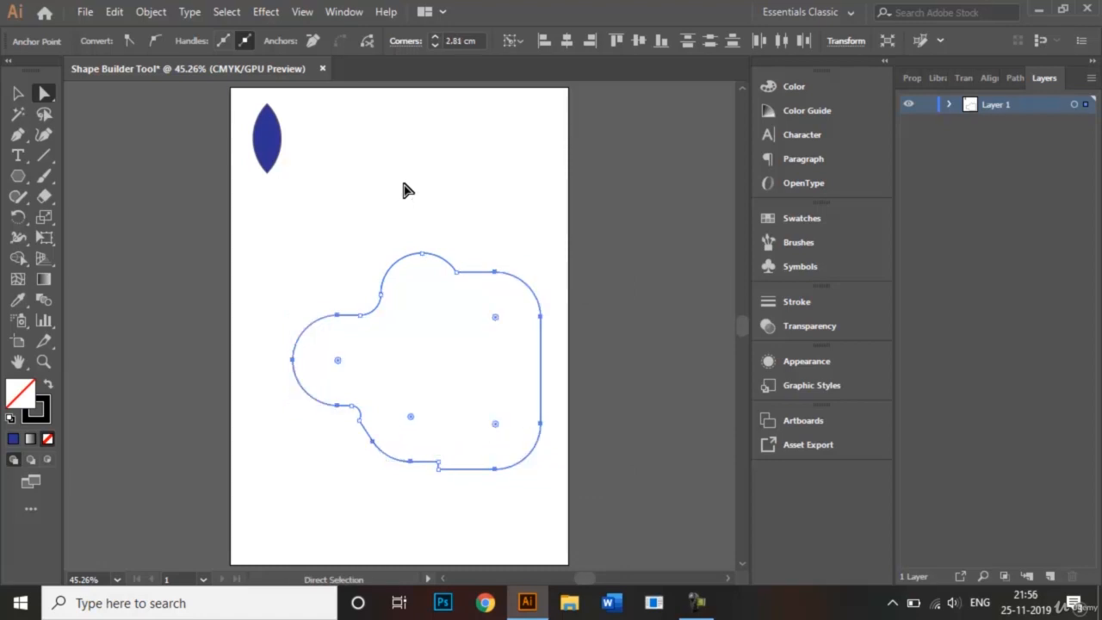
Fill the merged rounded shape with red f70808 and deselect it.
left_click(18, 93)
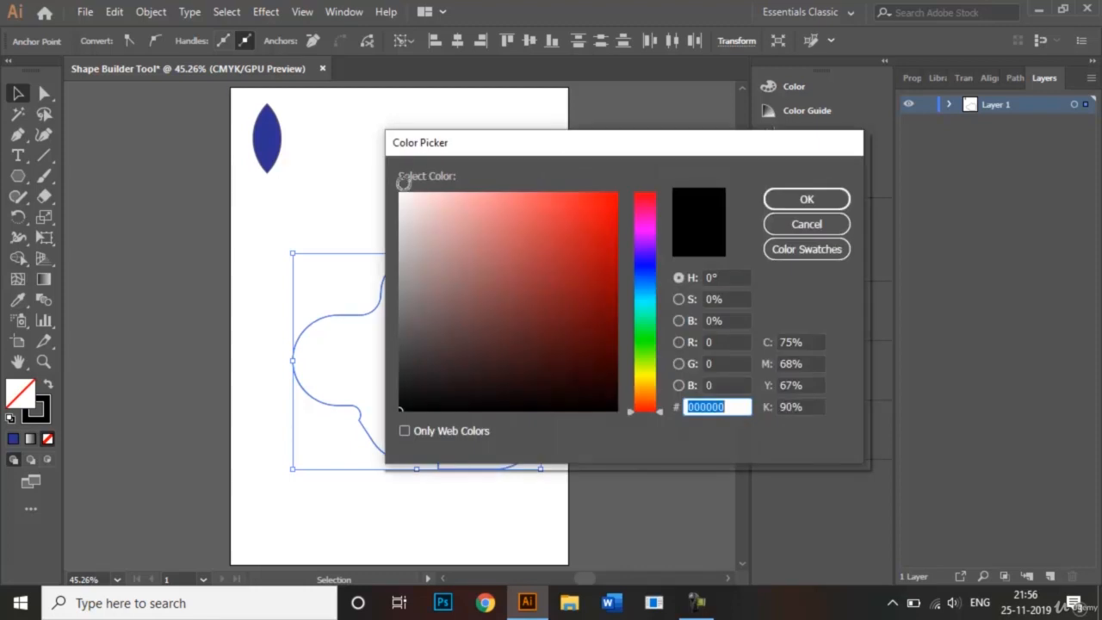
left_click_drag(400, 408, 611, 199)
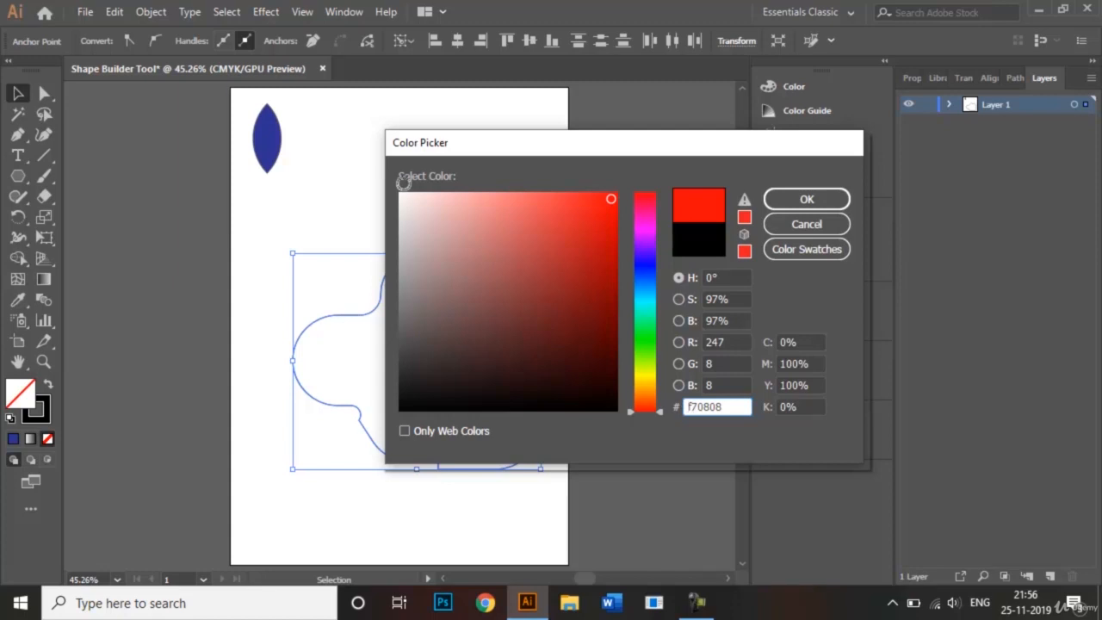
key("Return")
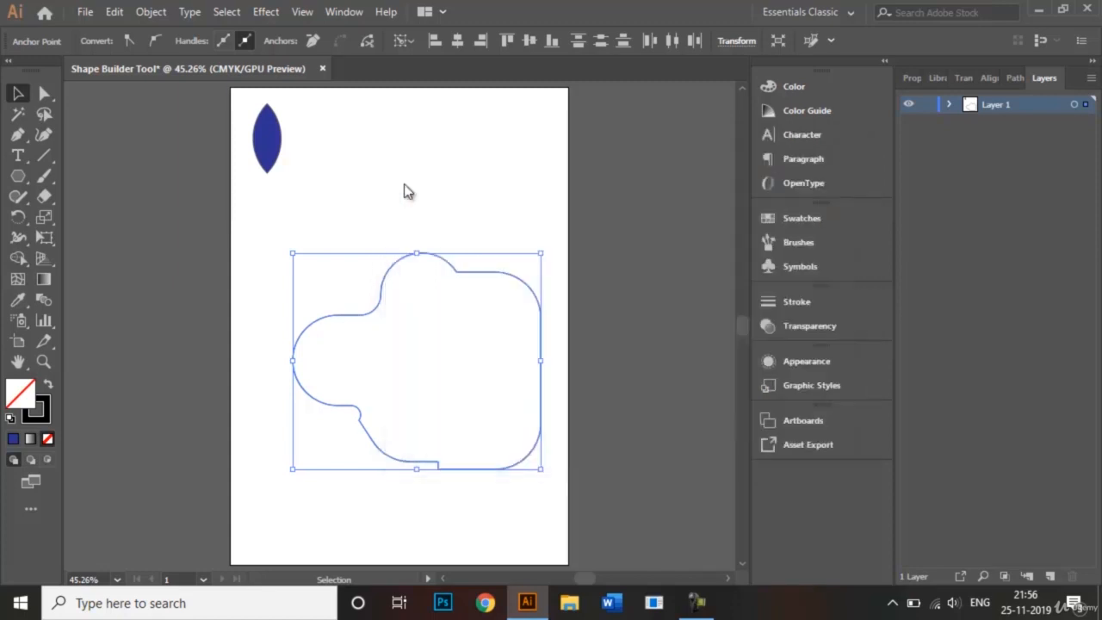
left_click(409, 190)
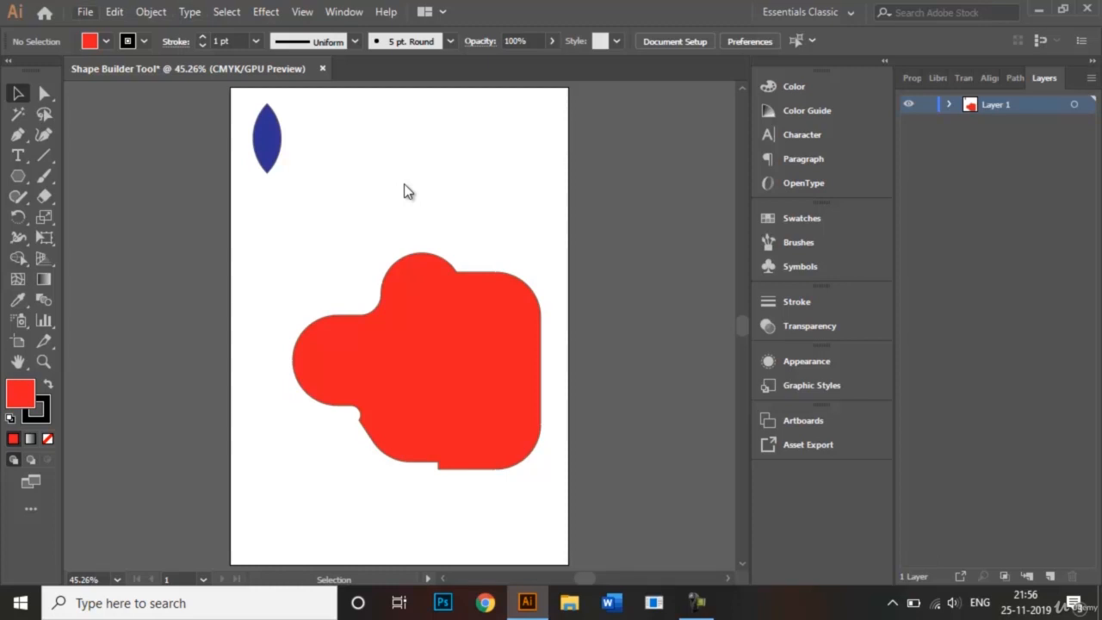
Examine the file formats offered for saving a copy of the document under Save As, and cancel without saving.
key("alt+f")
key("Down")
key("Down")
key("Down")
key("Down")
key("Down")
key("Down")
key("Down")
key("Down")
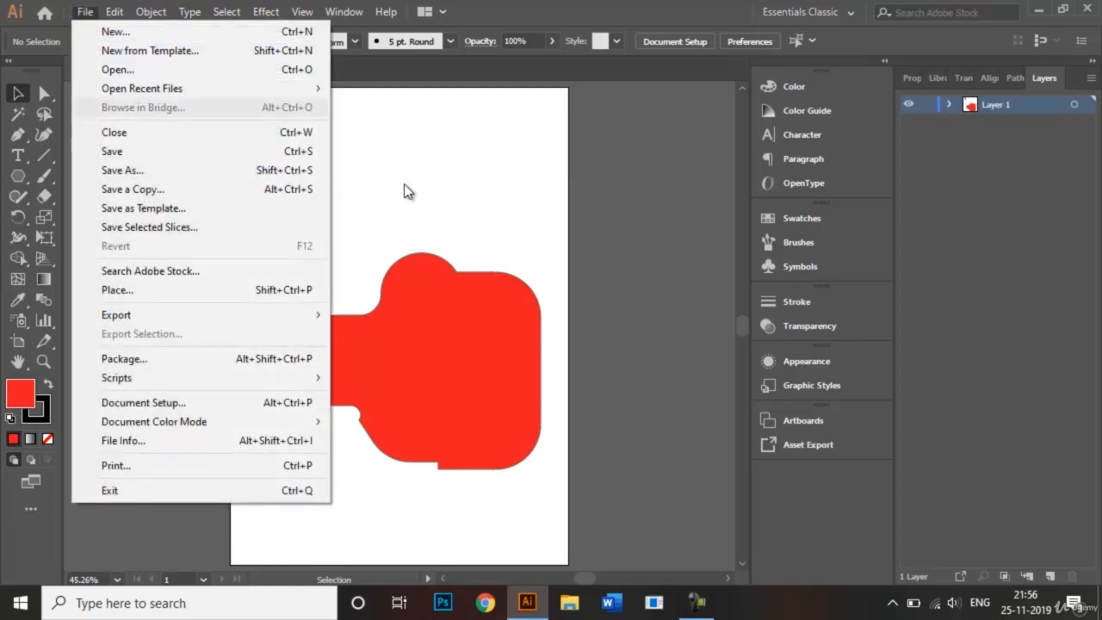
key("Return")
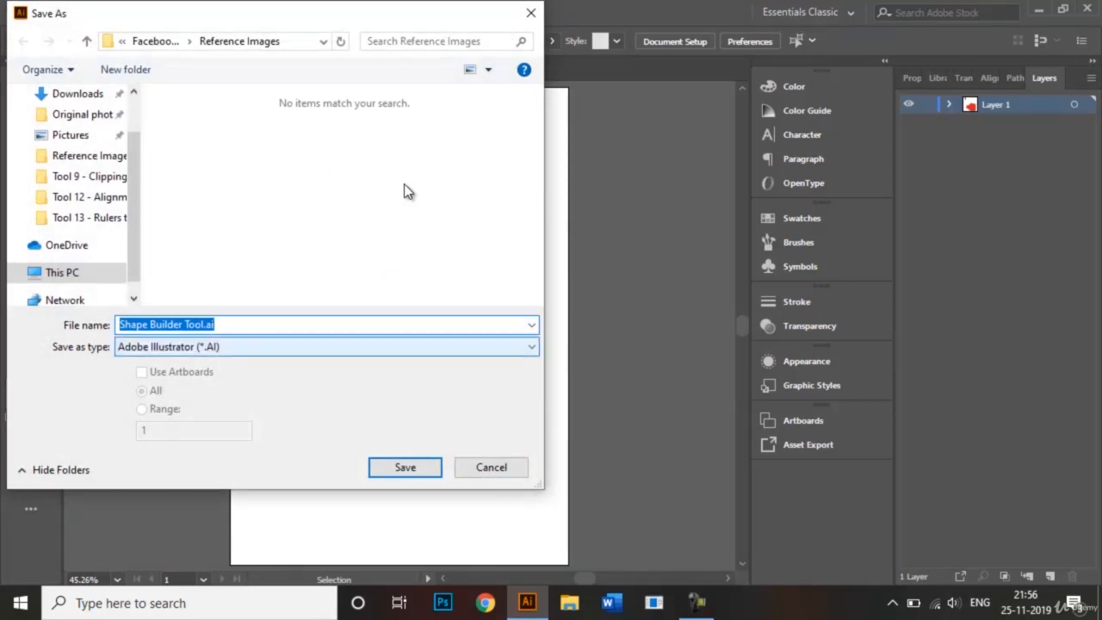
left_click(328, 347)
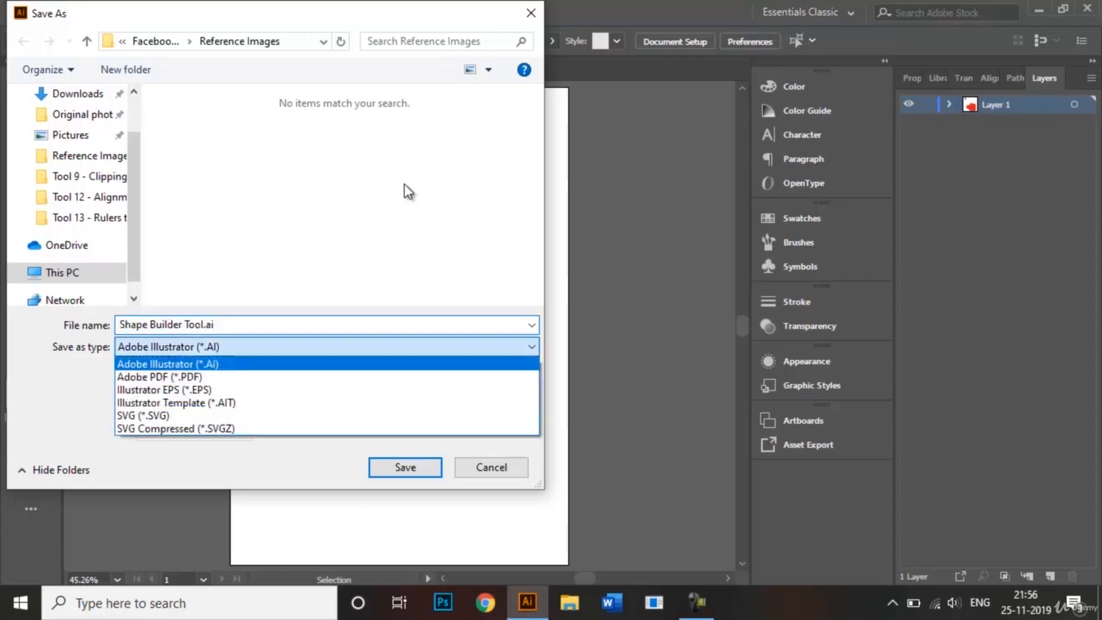
left_click(327, 347)
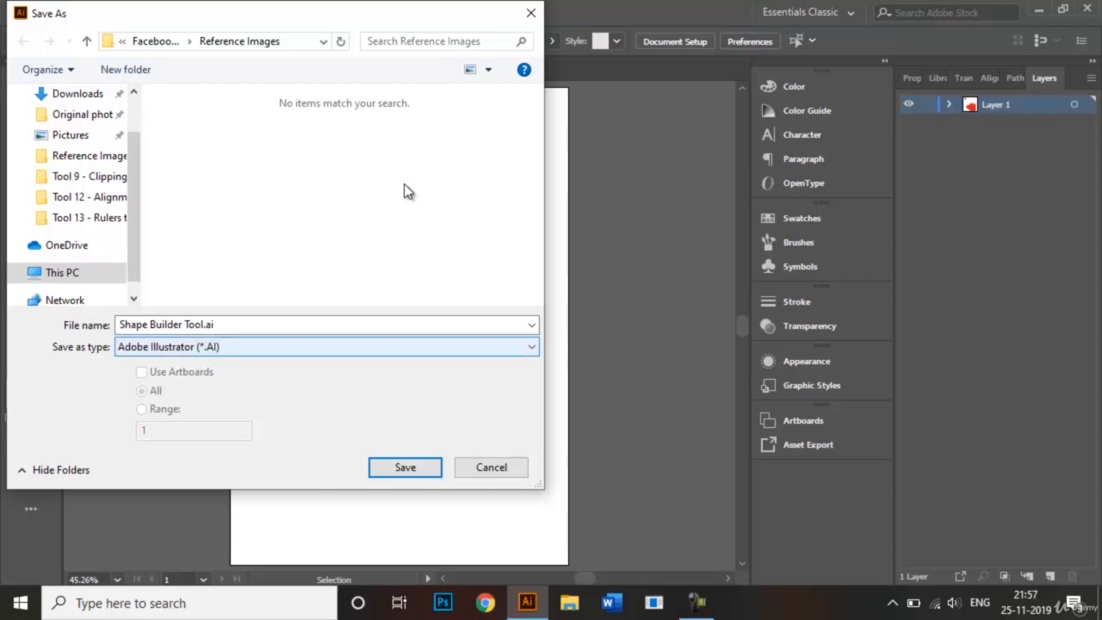
key("alt+Down")
key("Down")
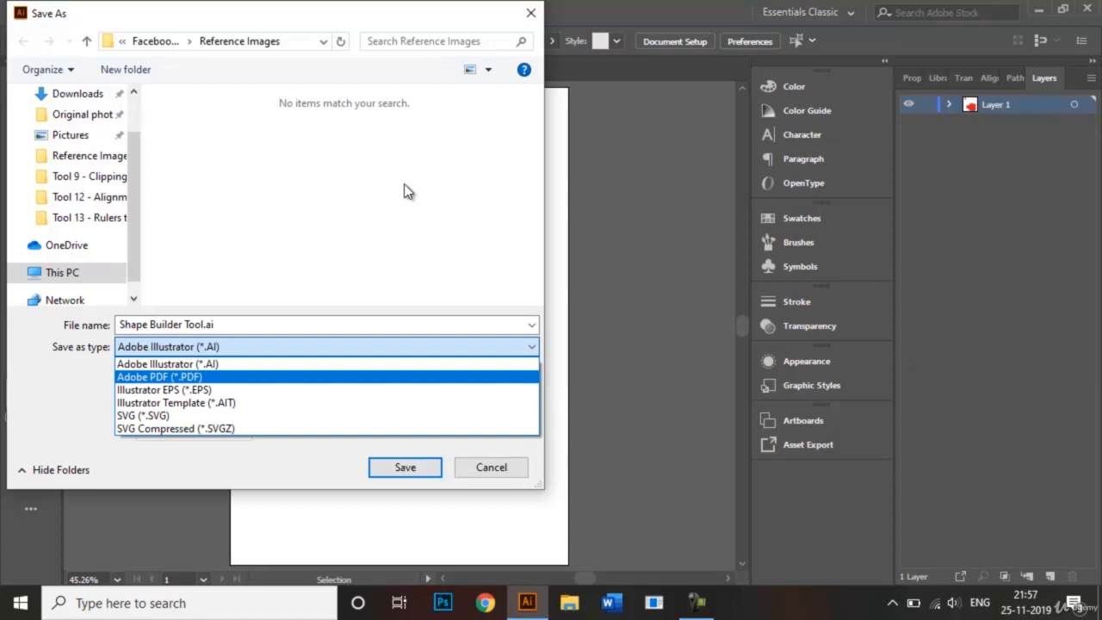
key("Down")
key("Down")
key("Down")
key("Down")
key("Escape")
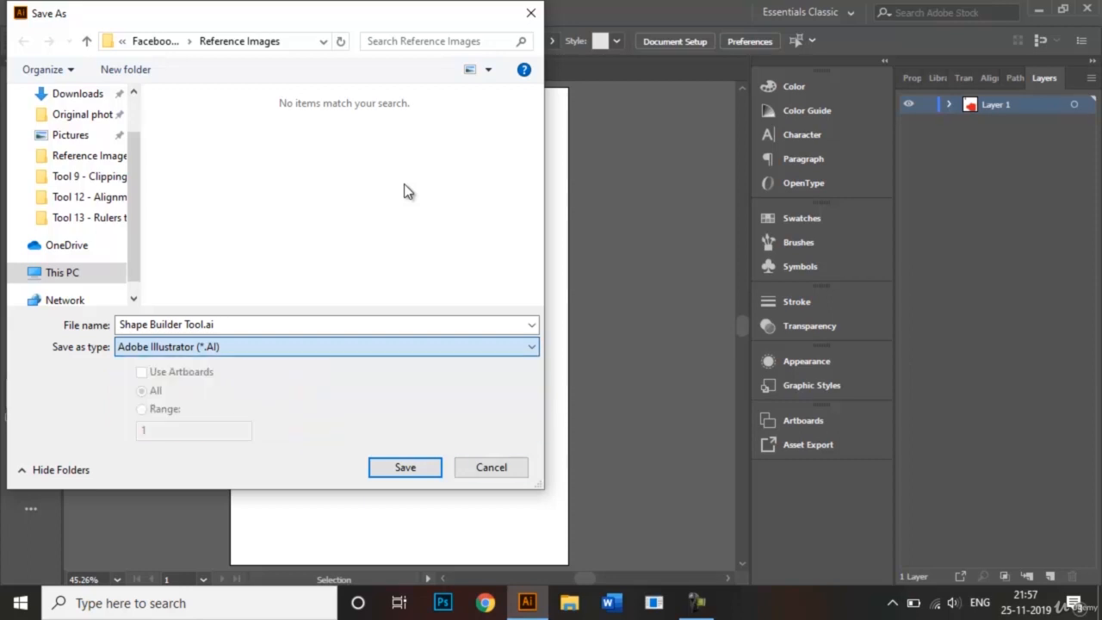
key("Tab")
key("Return")
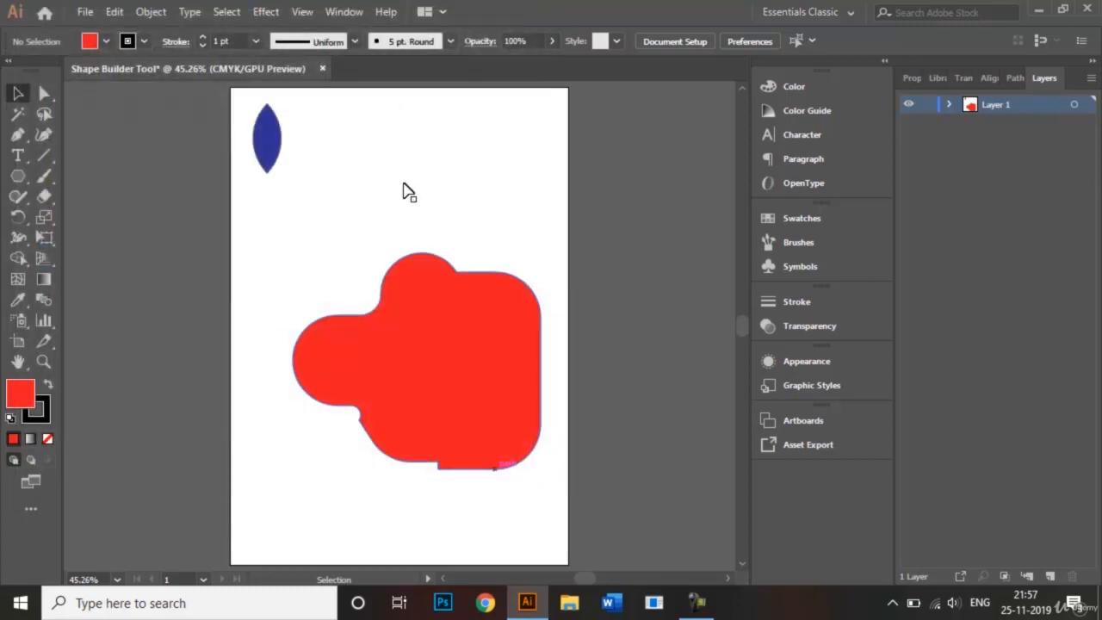
Examine the Export As dialog with the JPEG format for the document, and cancel without exporting.
key("alt+f")
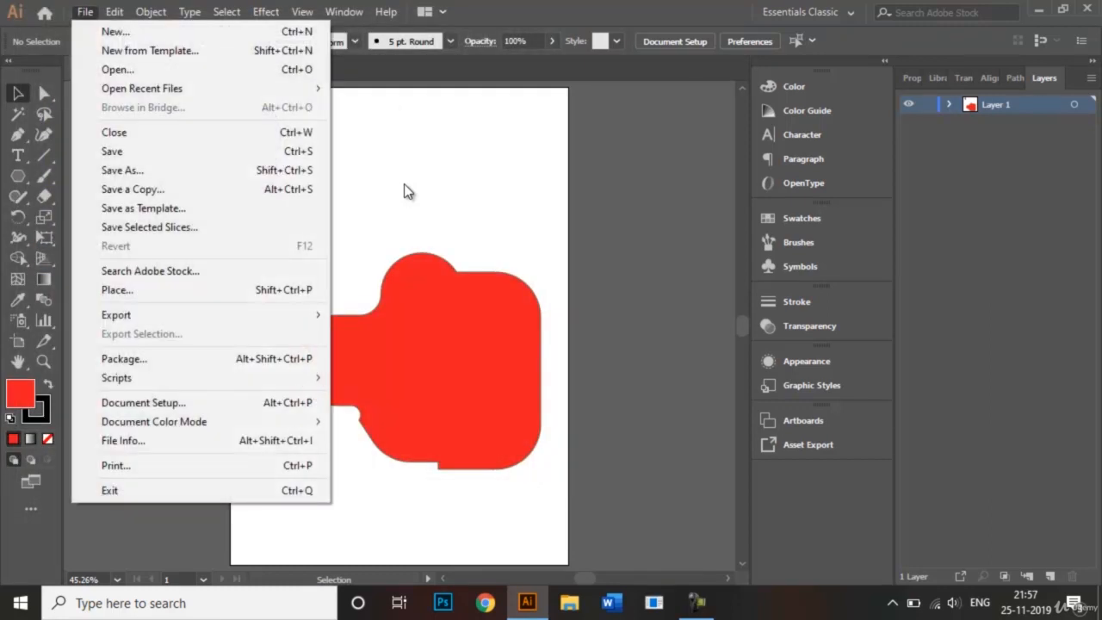
key("Down")
key("Down")
key("Down")
key("Down")
key("Down")
key("Down")
key("Down")
key("Down")
key("Down")
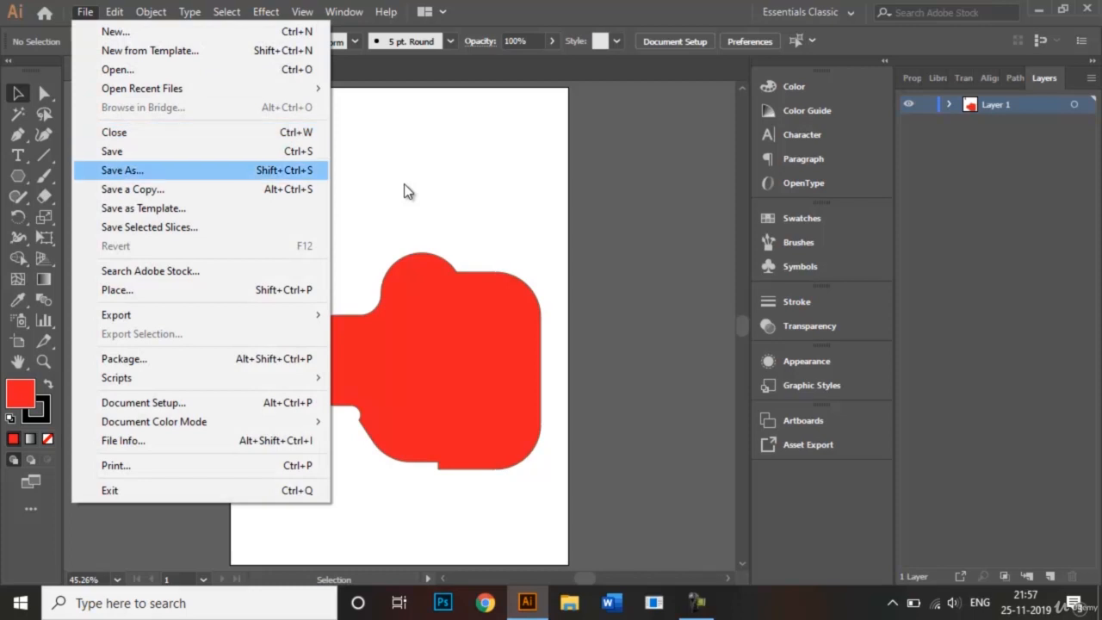
key("Down")
key("Down")
key("Down")
key("Down")
key("Right")
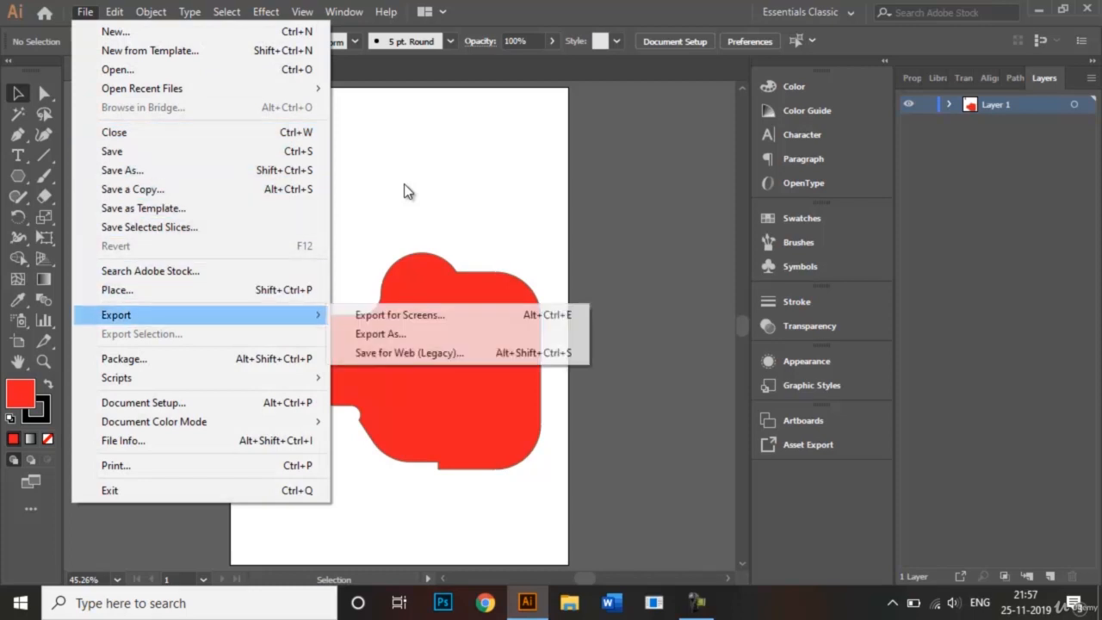
key("Down")
key("Down")
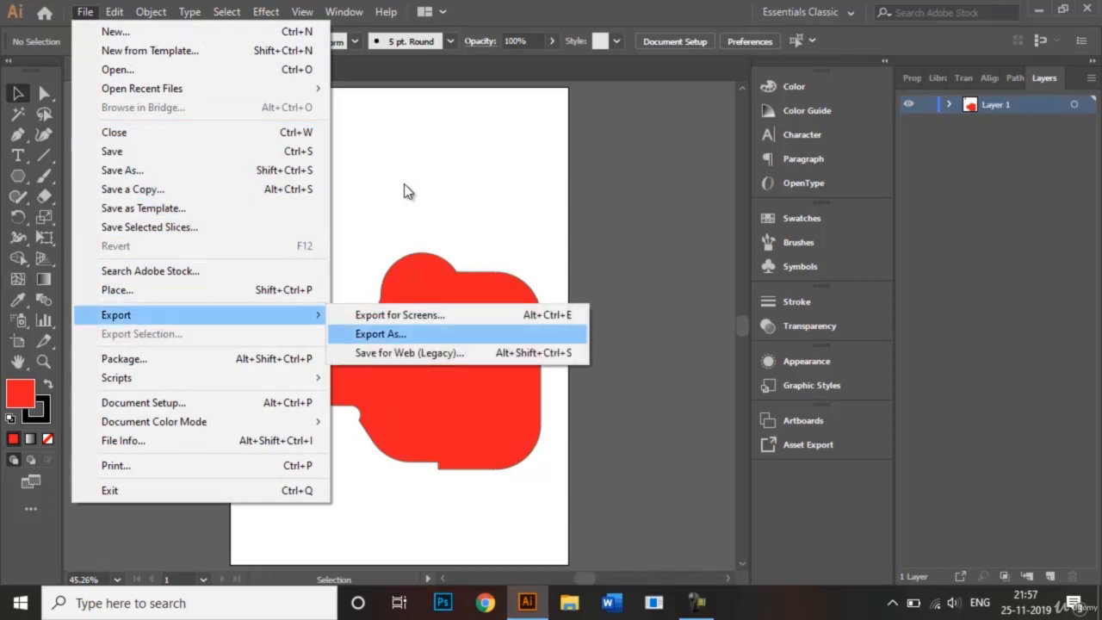
key("Return")
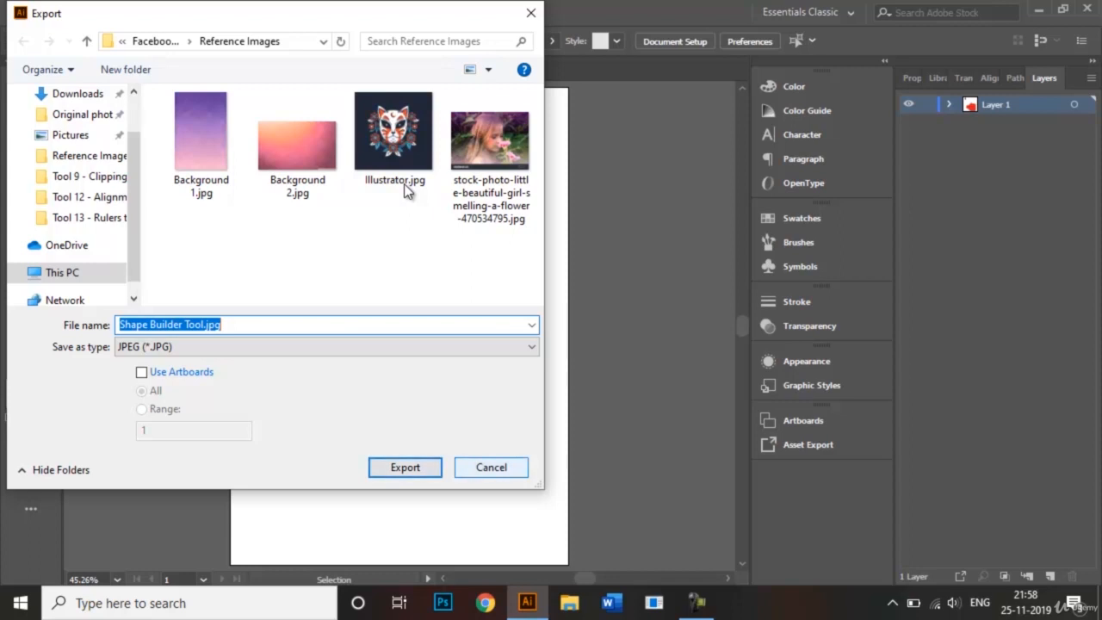
key("Escape")
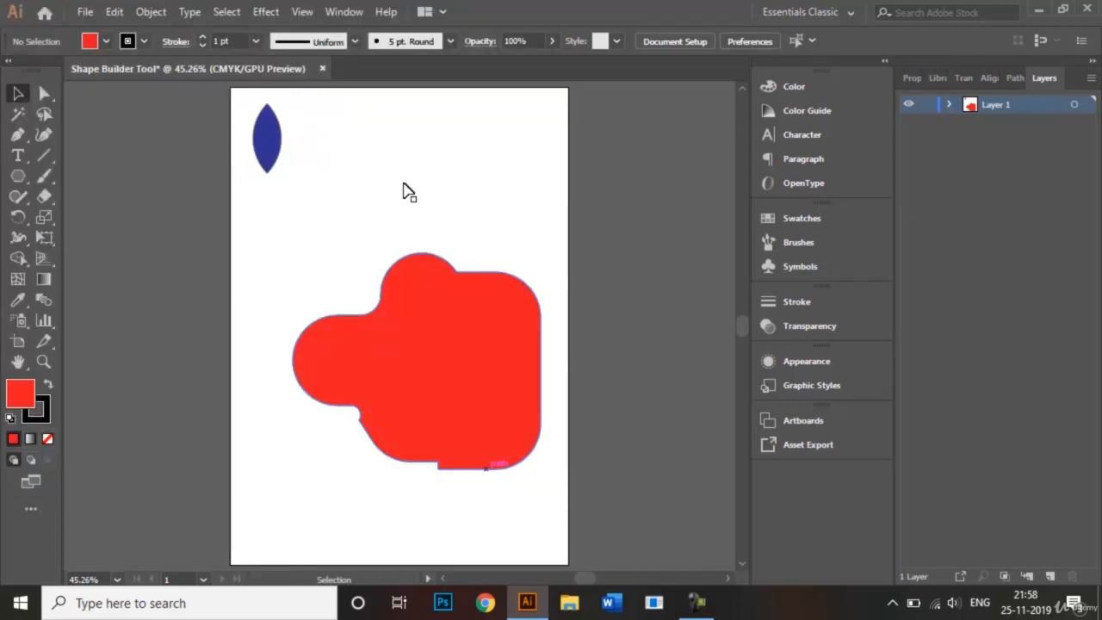